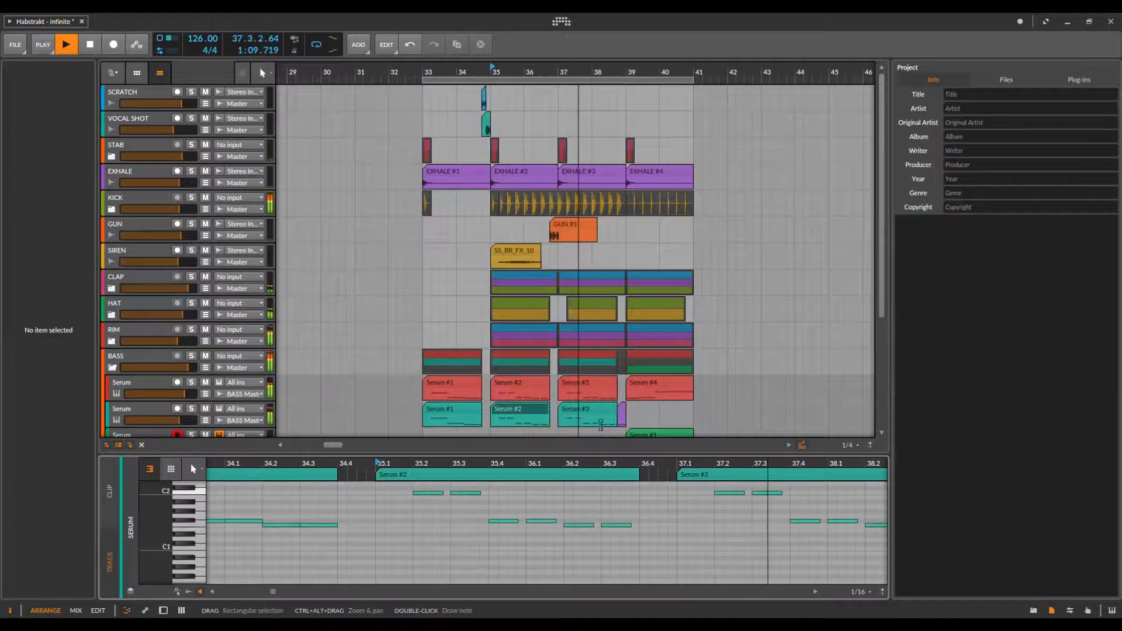
Step: Open the green Serum #1 clip at bar 39 in the BASS group and review the arrangement during playback
scroll(643, 395, down, 2)
click(643, 395)
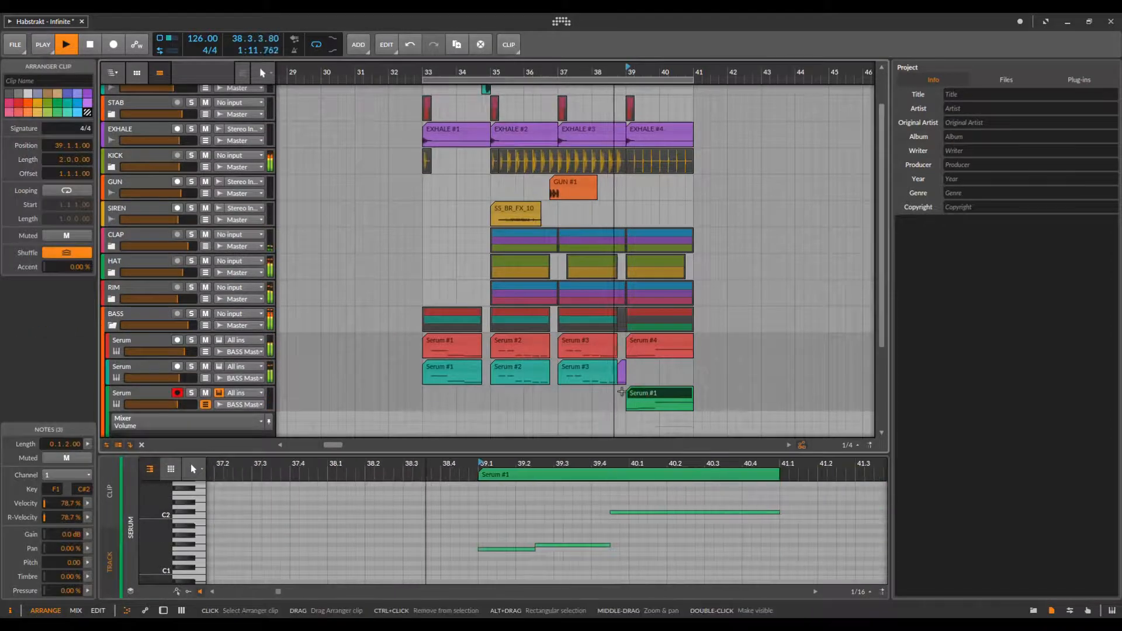
key(a)
scroll(509, 363, down, 2)
scroll(519, 346, up, 2)
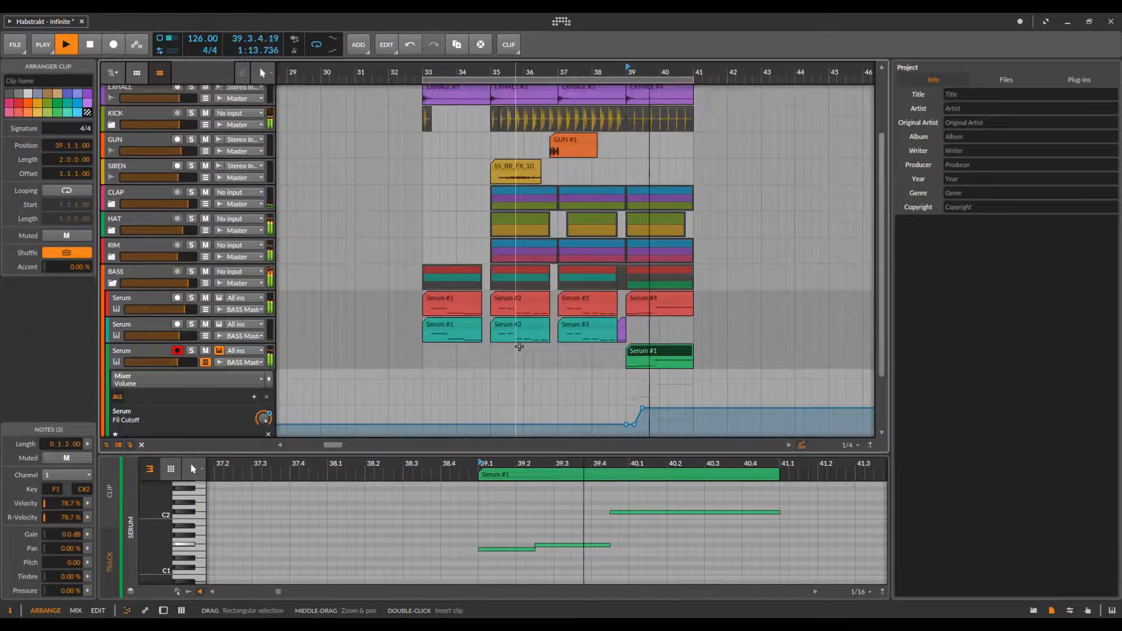
scroll(371, 173, up, 4)
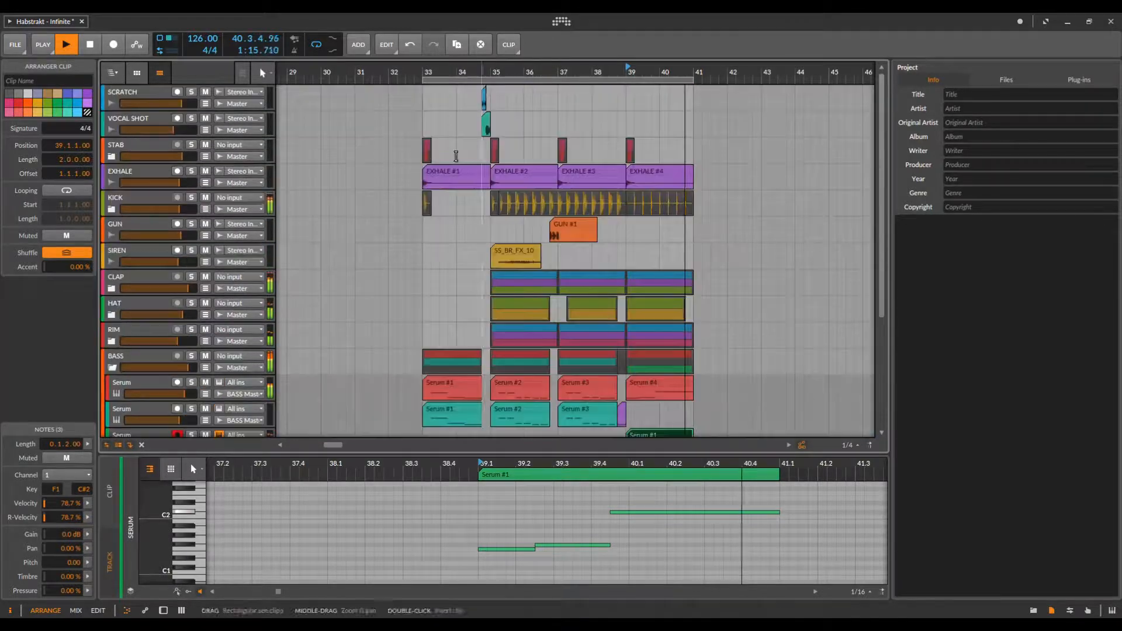
key(space)
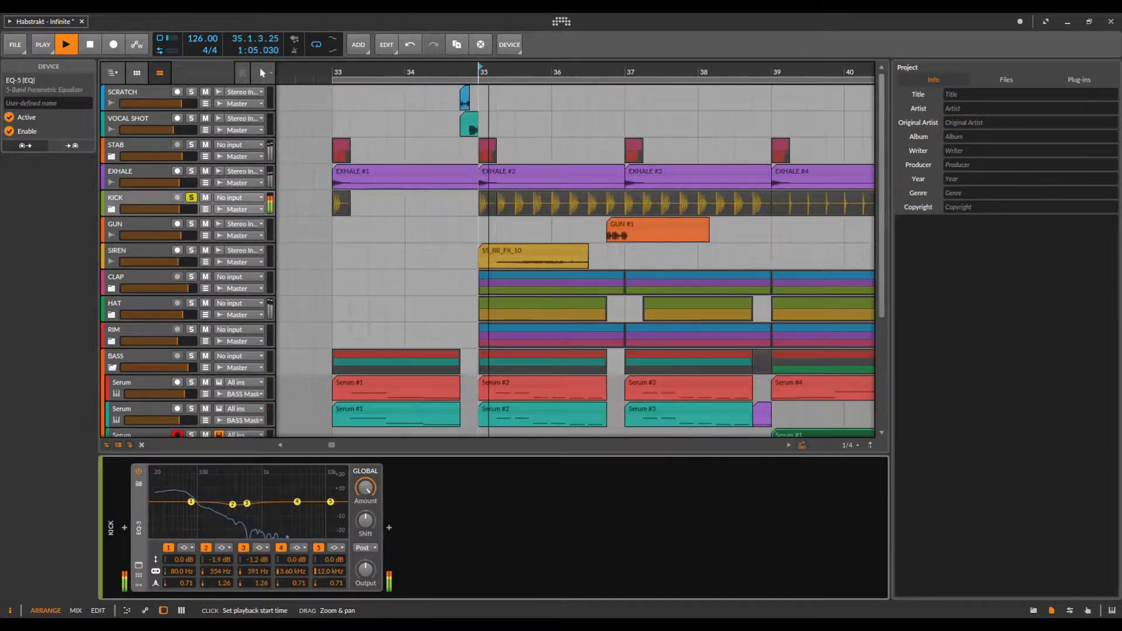
Step: Play the soloed GUN track from the start of the GUN #1 clip
drag(479, 72, 477, 83)
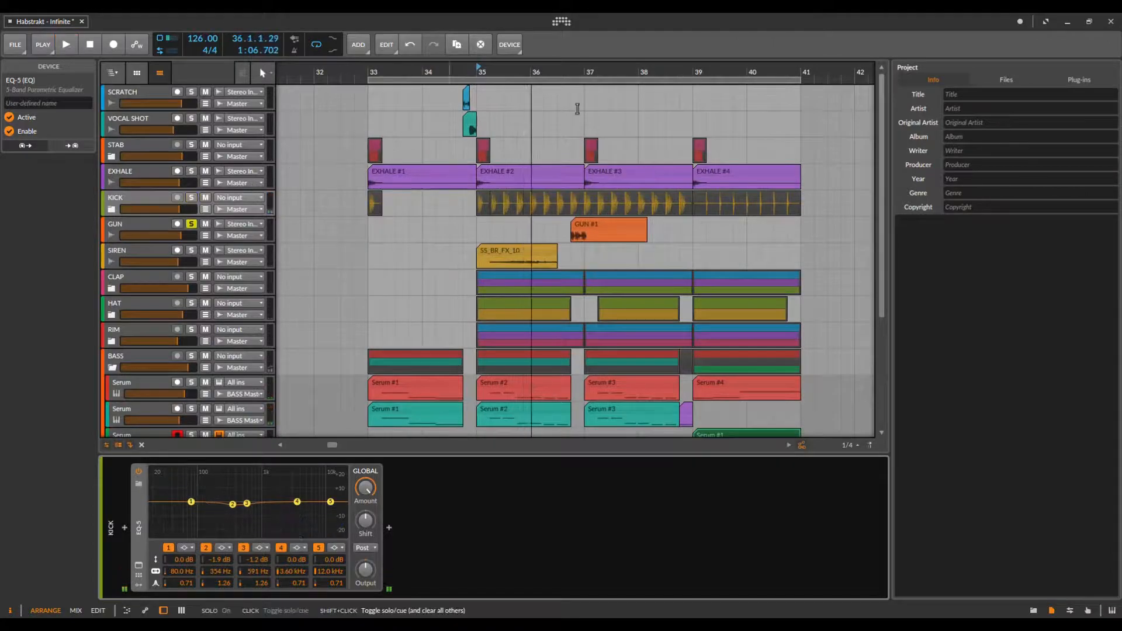
click(572, 71)
key(space)
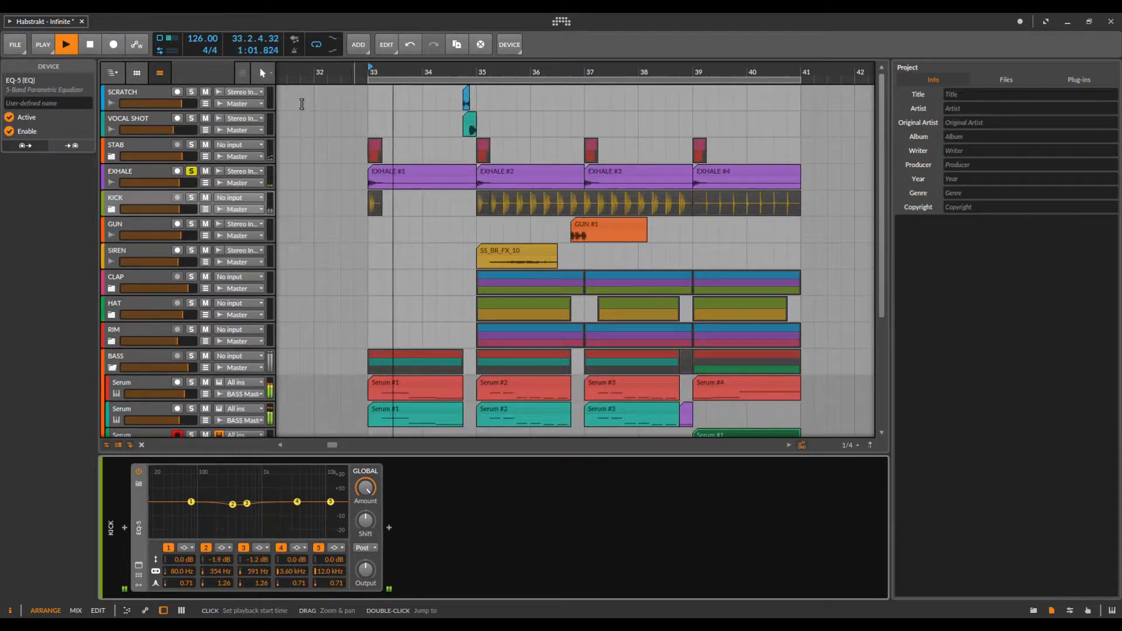
Step: Audition the STAB group in solo from bar 33, and the SCRATCH and VOCAL SHOT tracks from their clips before bar 35
click(191, 144)
click(370, 74)
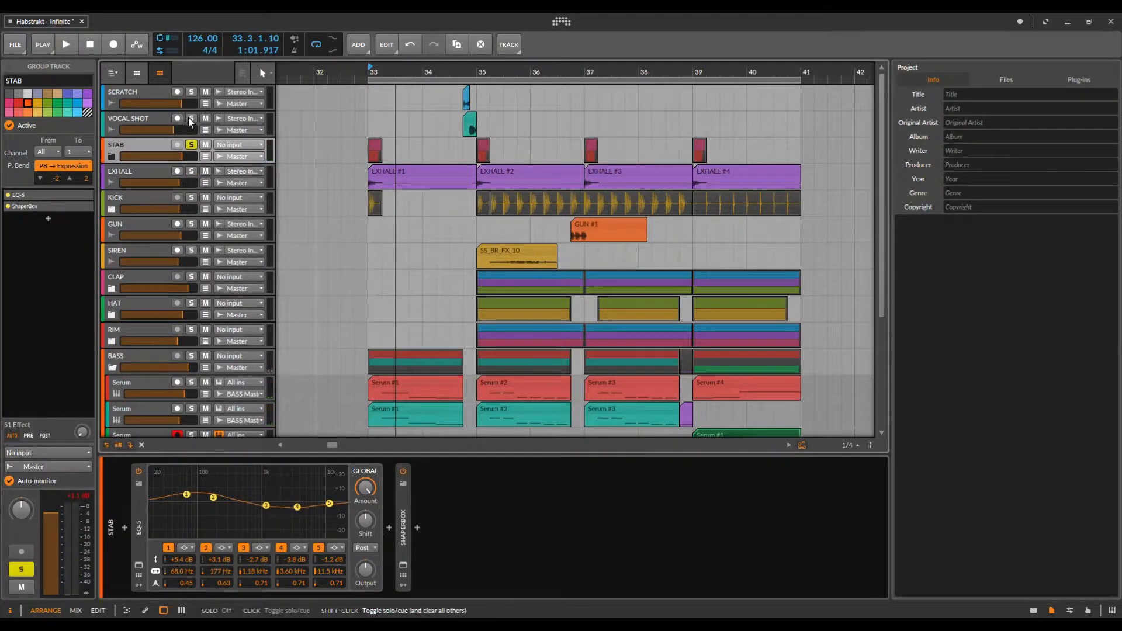
click(451, 71)
key(space)
mouse_move(451, 71)
mouse_down()
mouse_move(462, 86)
mouse_move(464, 75)
mouse_up()
key(space)
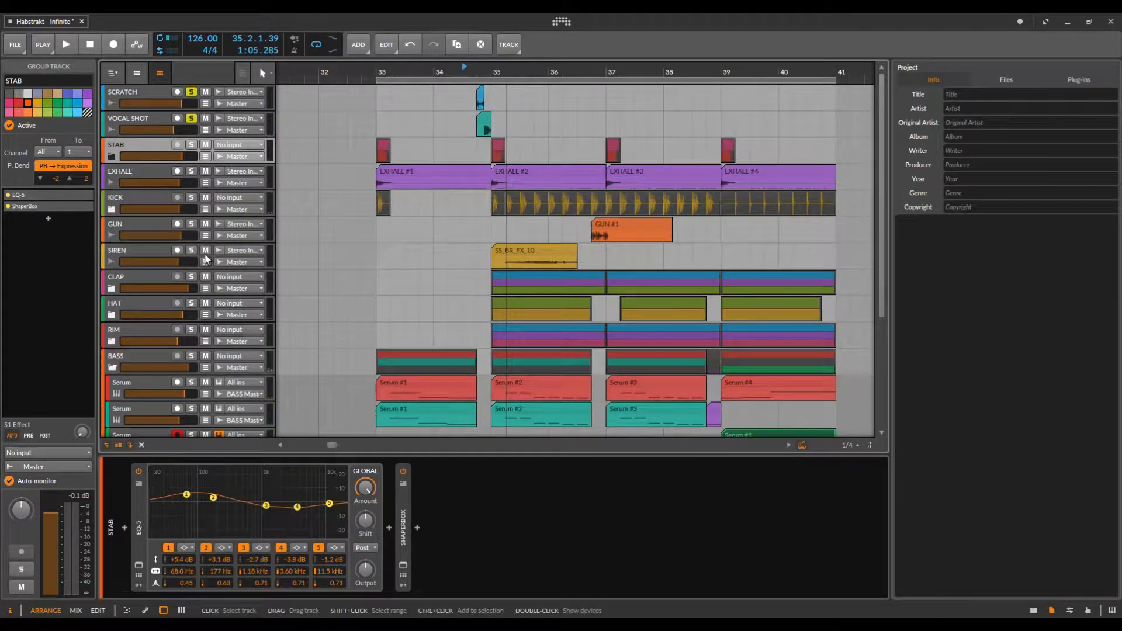
Step: Play the soloed SIREN track from bar 35 and stop playback
click(500, 75)
key(space)
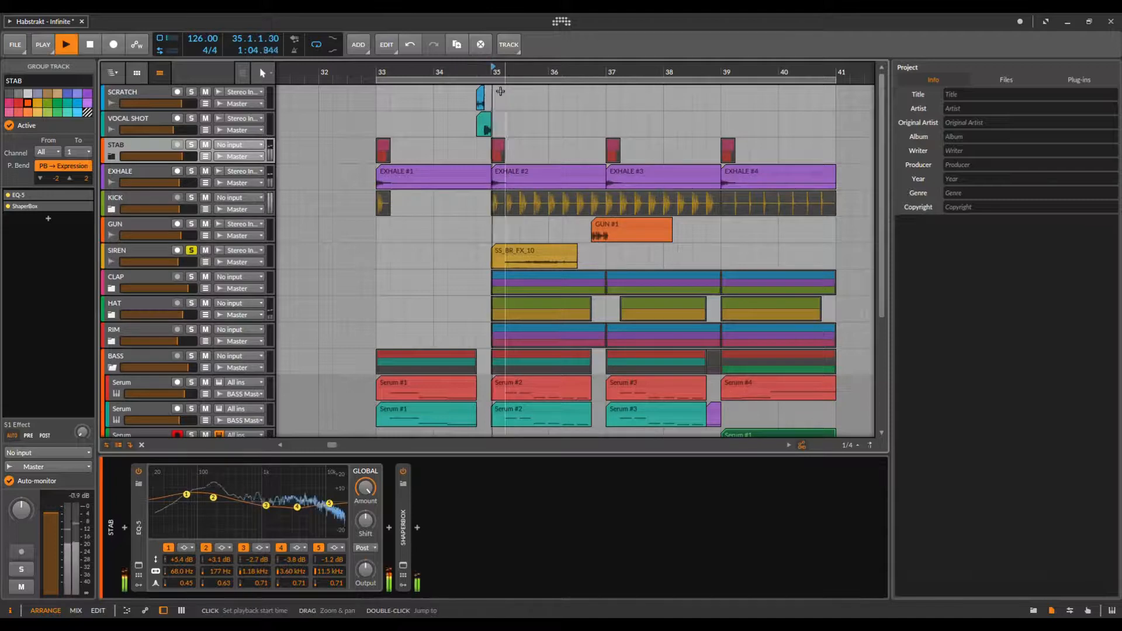
key(space)
Step: Audition the CLAP group and the HAT group in solo, playing from bar 35
click(191, 277)
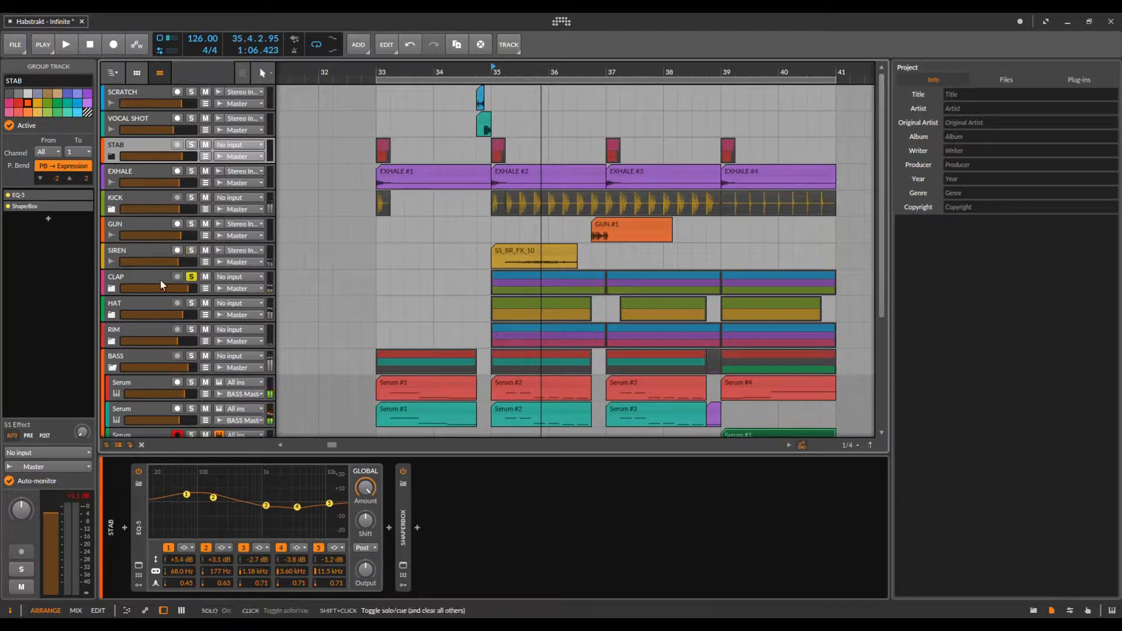
click(128, 279)
key(space)
click(191, 303)
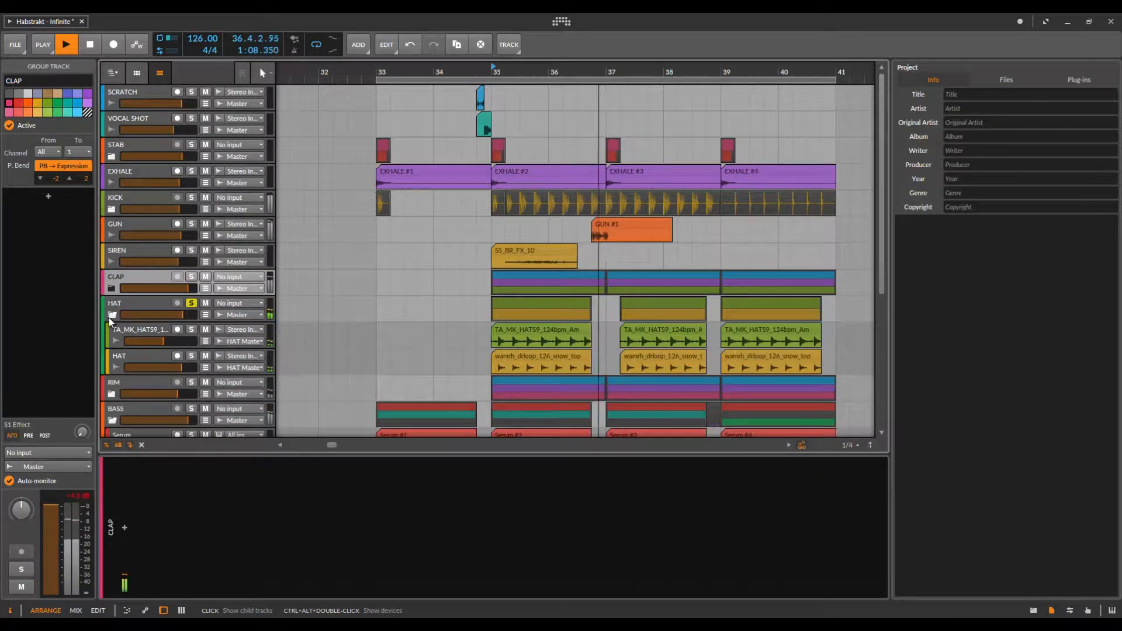
key(space)
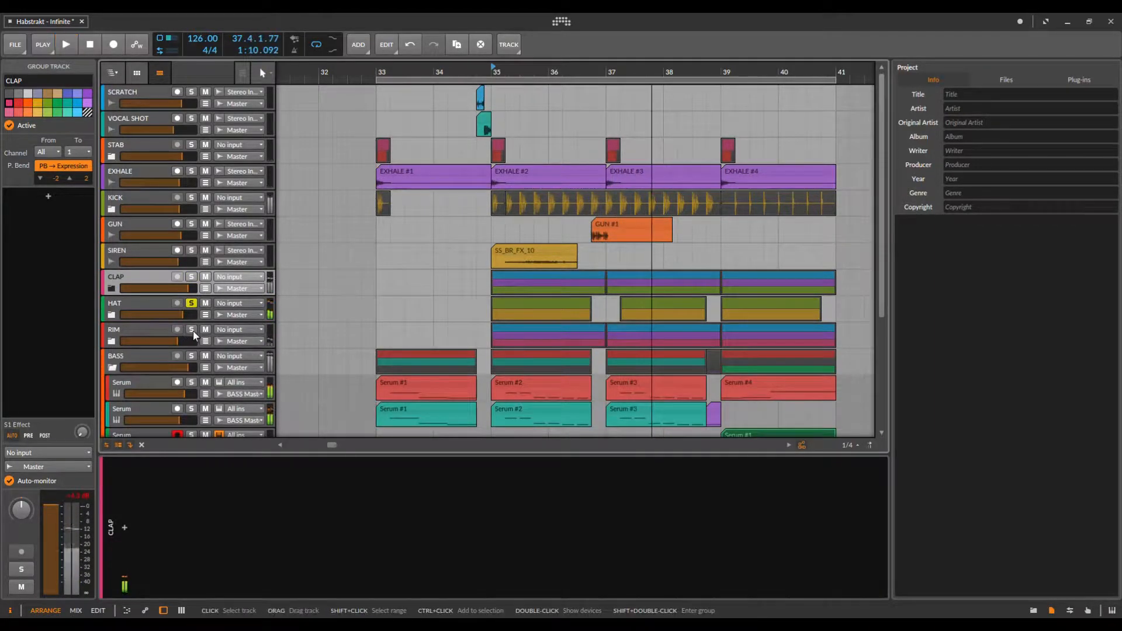
Step: Audition the RIM group in solo with its child tracks expanded, add the HAT group to the solo, and collapse RIM
click(191, 330)
click(128, 334)
key(space)
click(113, 339)
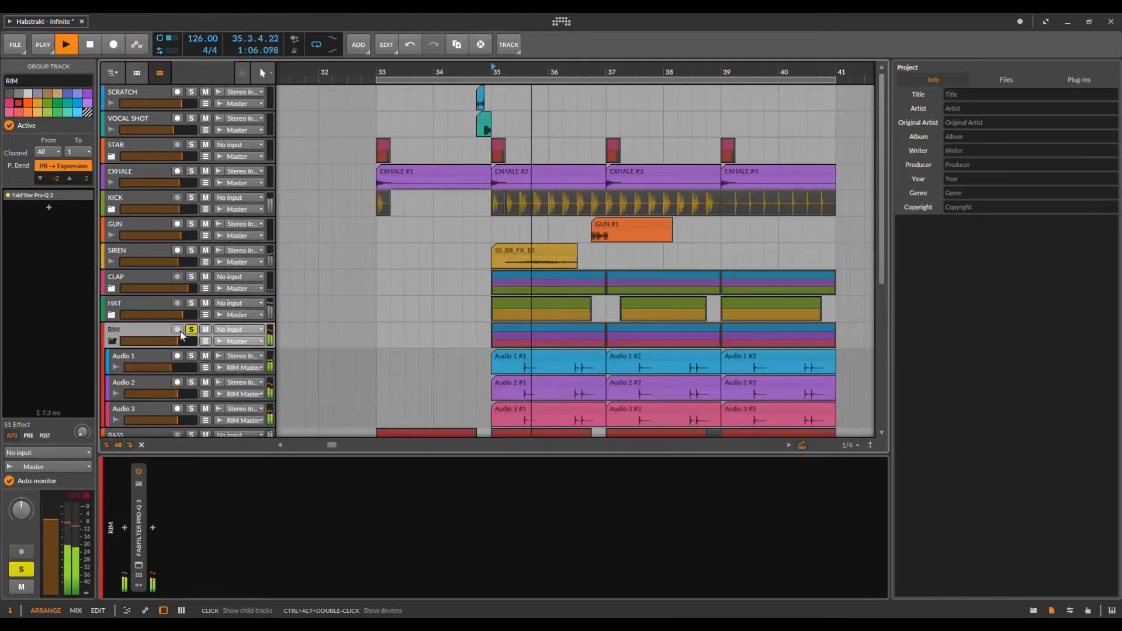
ctrl+click(191, 302)
scroll(190, 300, down, 2)
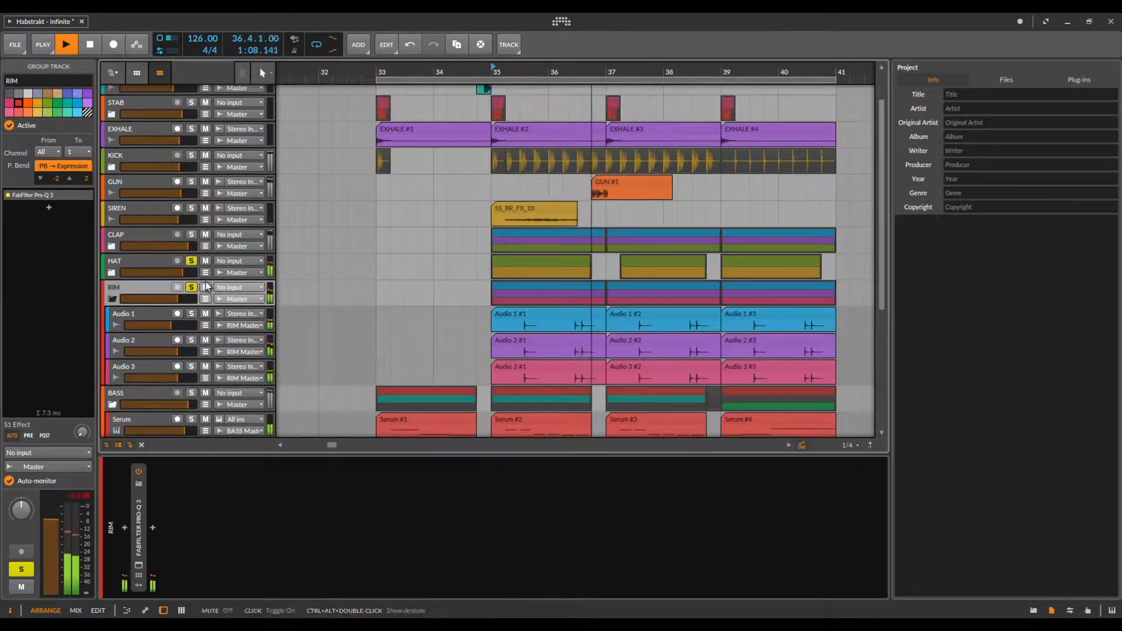
click(112, 300)
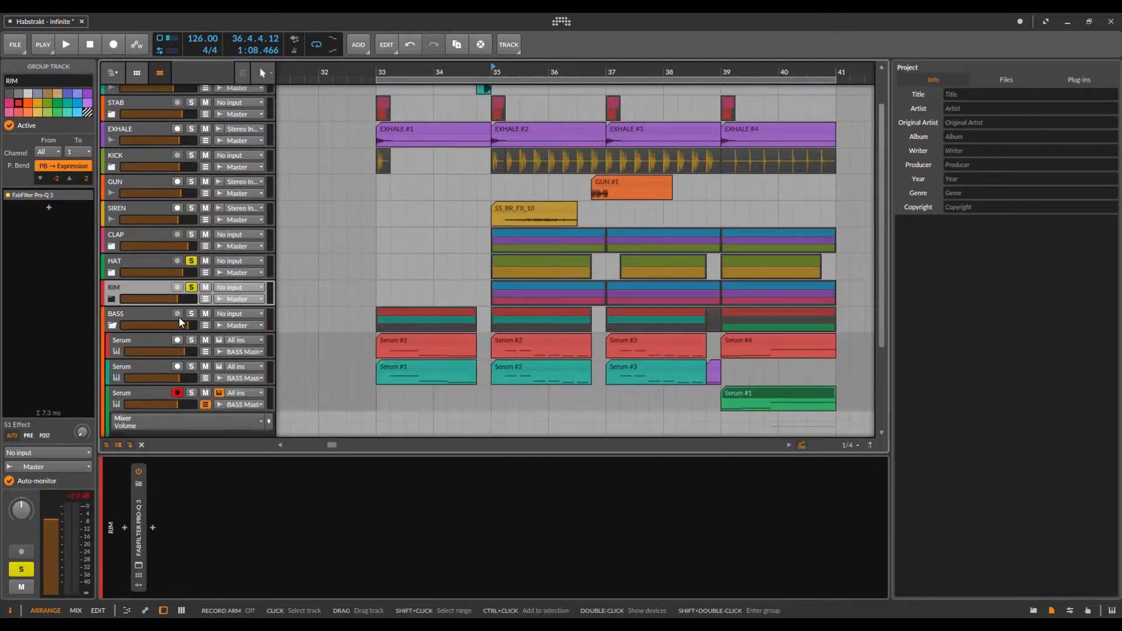
Step: Solo the BASS group, show its device chain, and compare its sound with the ShaperBox devices off and on
click(191, 313)
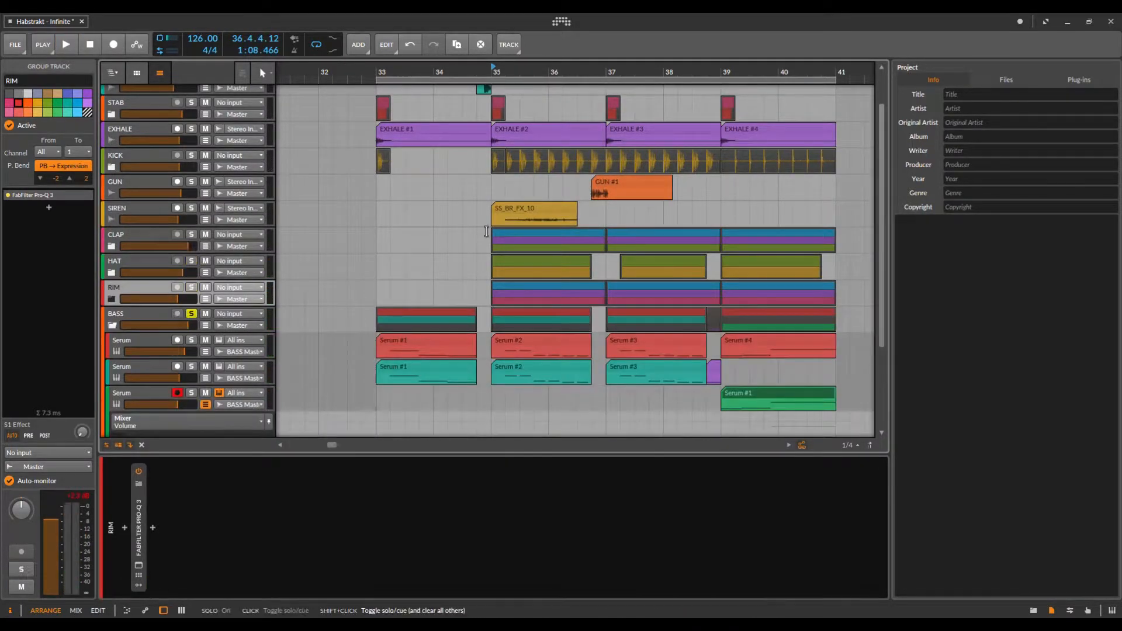
click(139, 311)
click(361, 471)
click(362, 470)
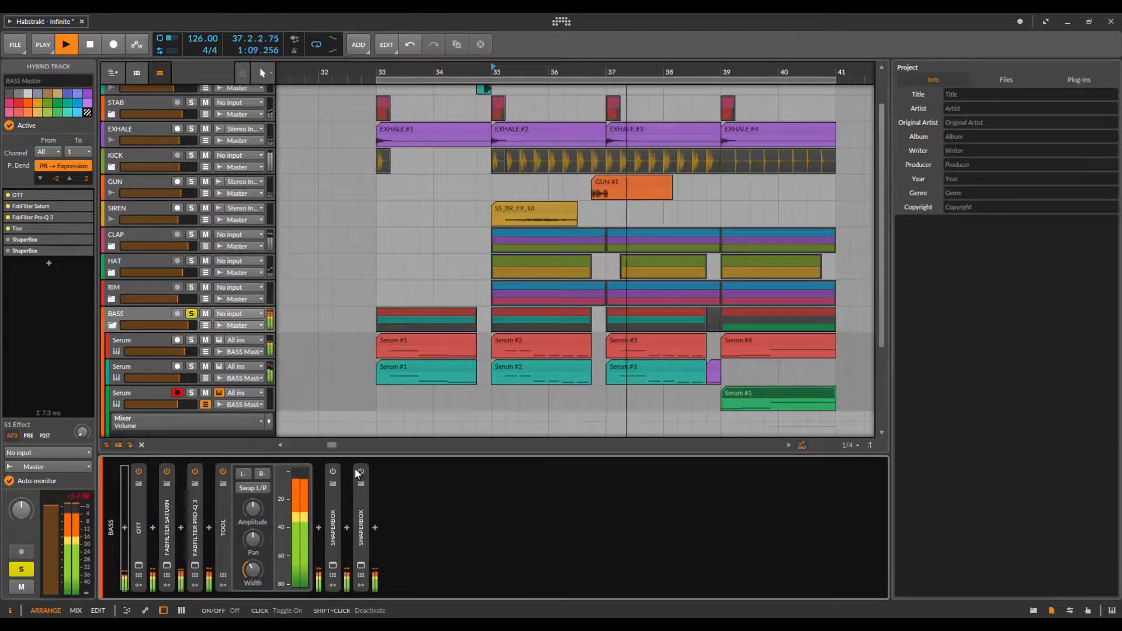
Step: Hide the automation lanes of the third Serum track in the BASS group and show that track's devices
scroll(285, 264, down, 3)
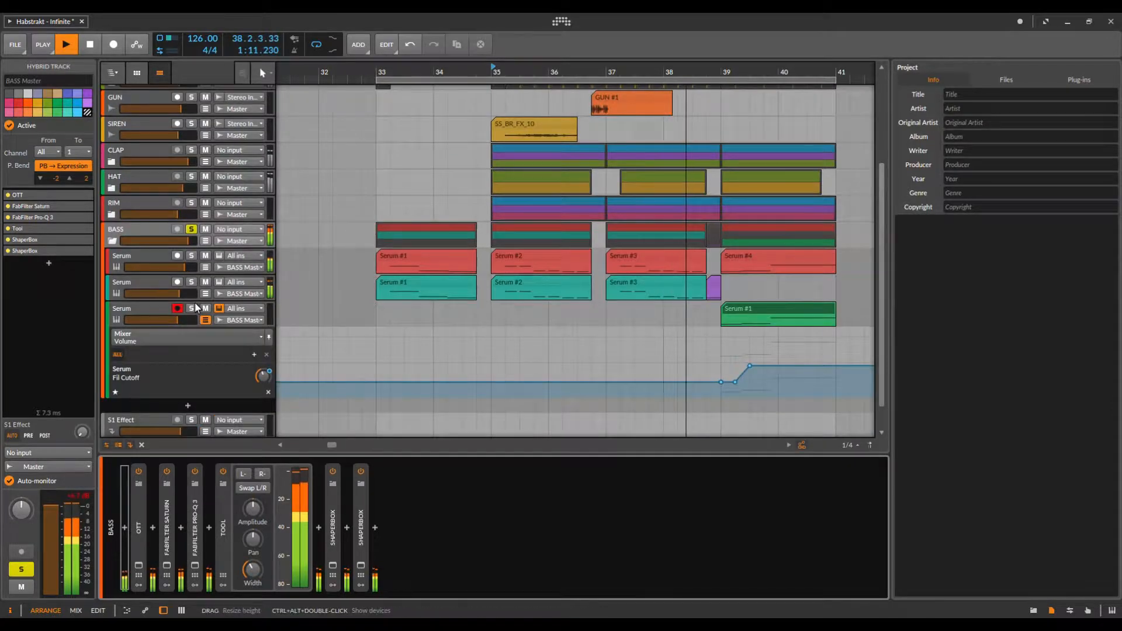
click(205, 320)
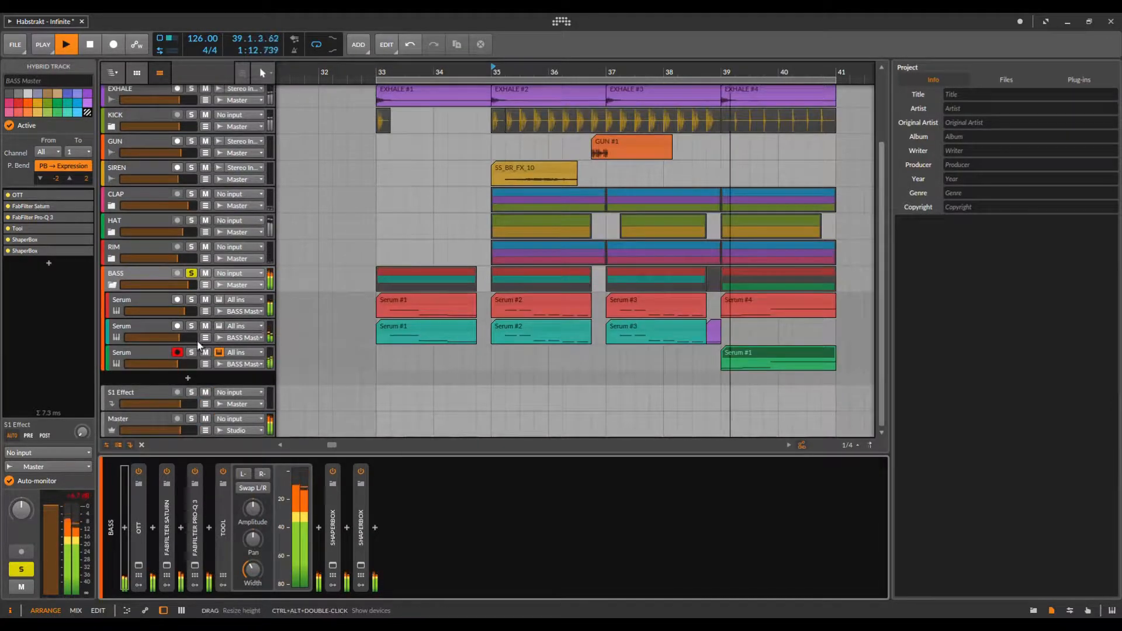
click(159, 354)
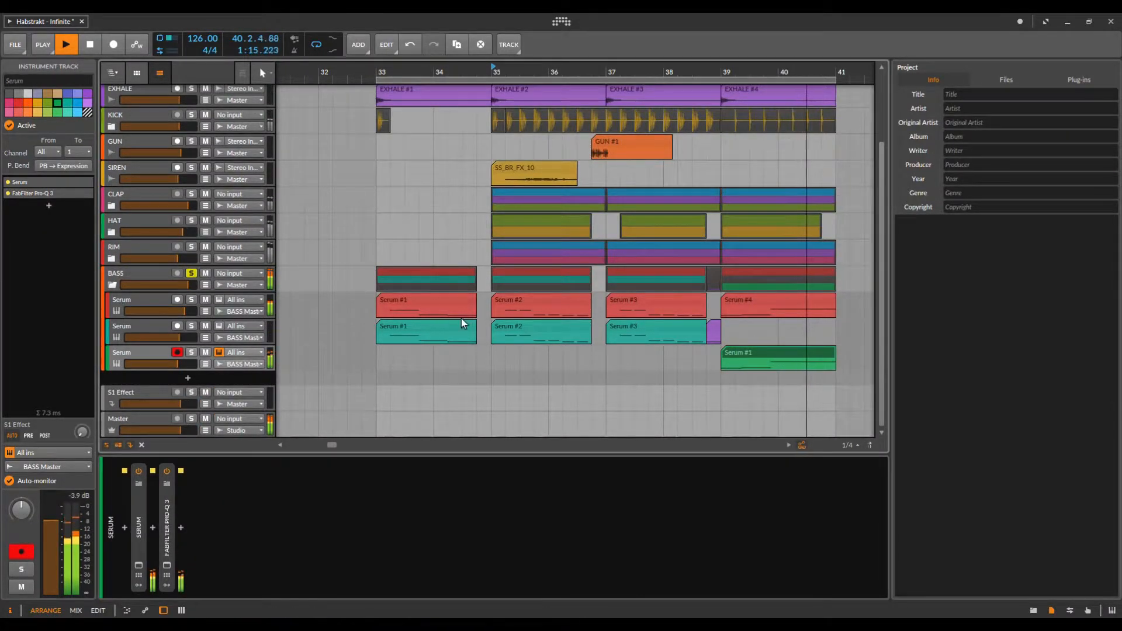
scroll(463, 317, up, 3)
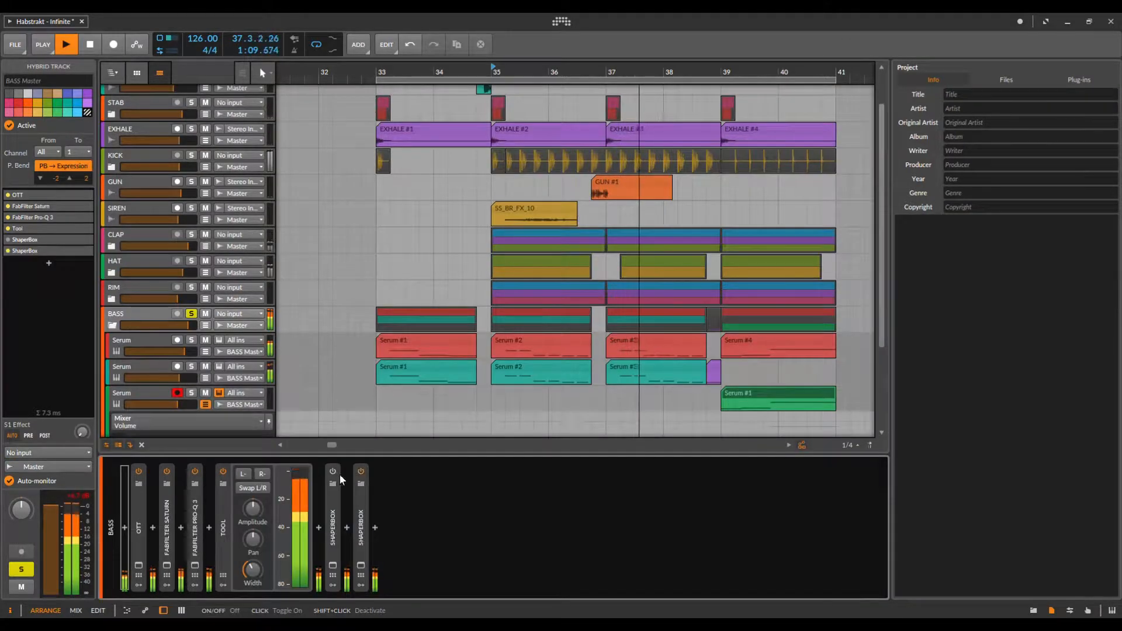
scroll(340, 157, down, 3)
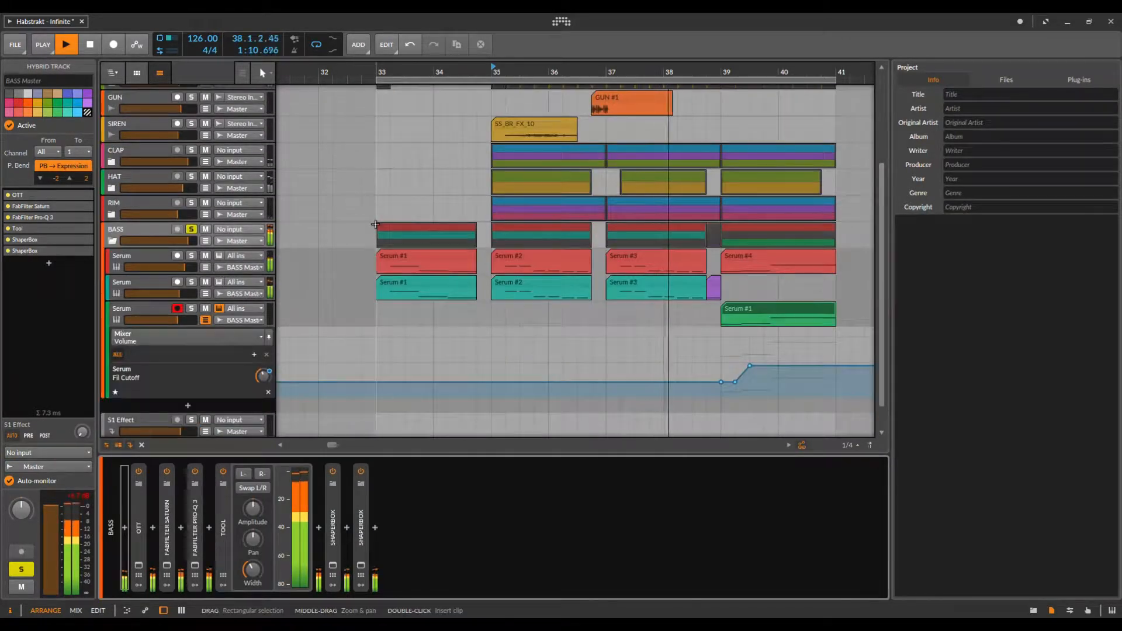
click(205, 321)
click(143, 356)
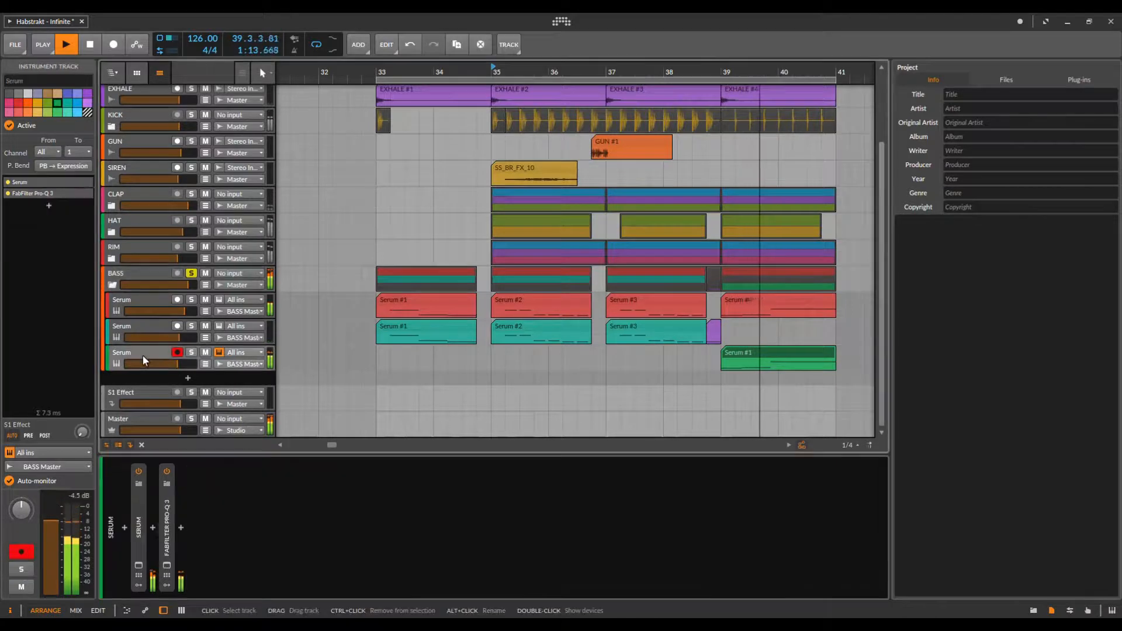
scroll(455, 321, up, 3)
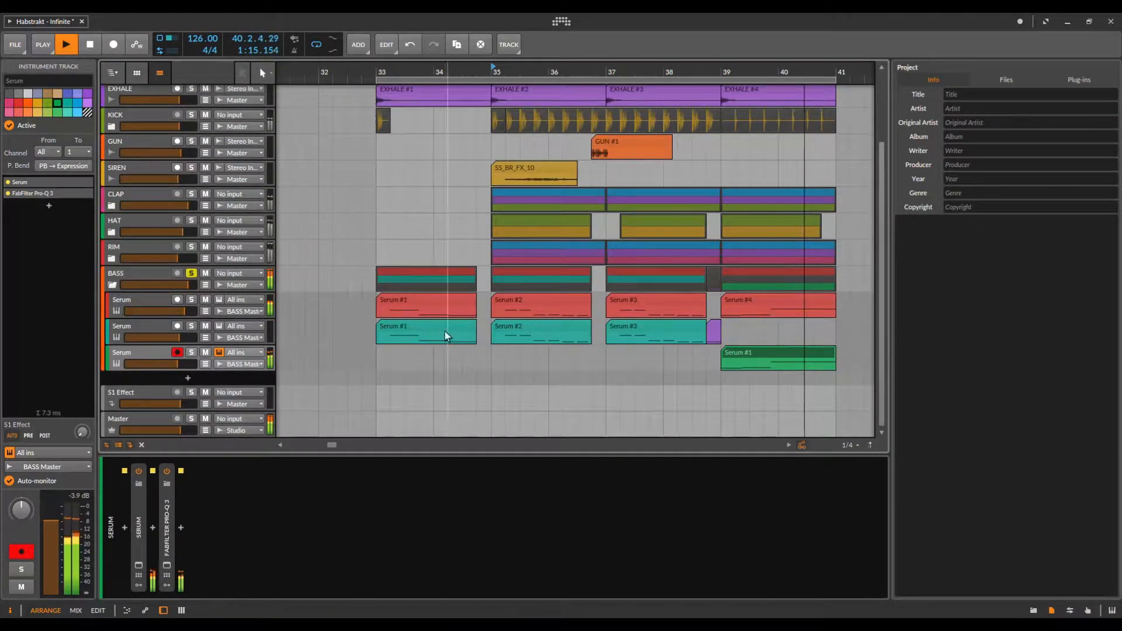
scroll(463, 315, up, 3)
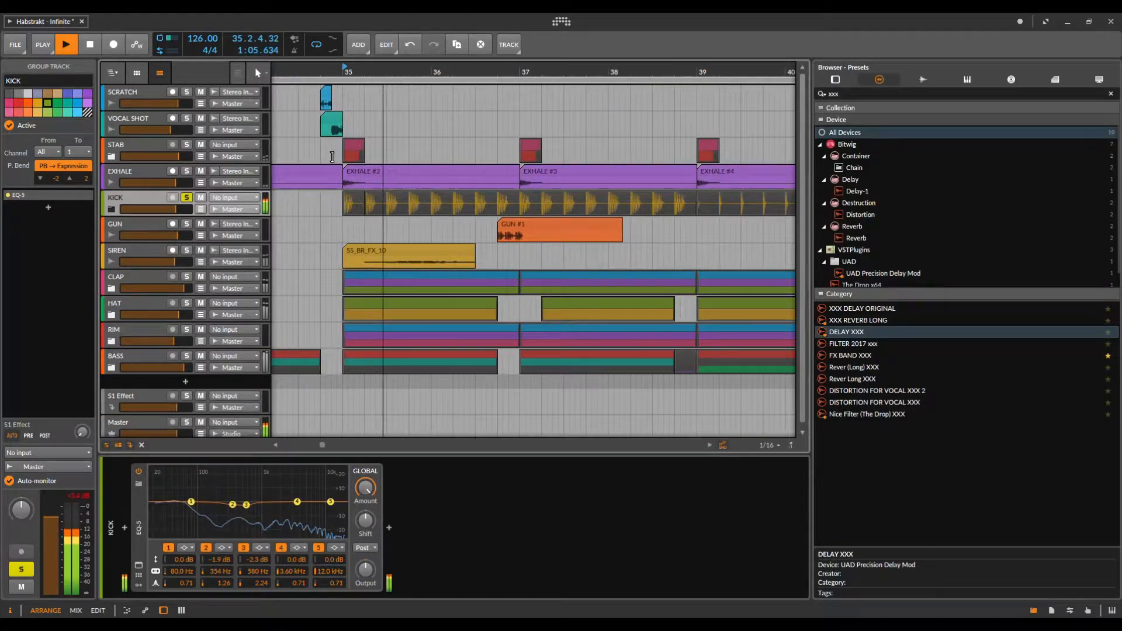
Step: Layer the CLAP and HAT groups onto the soloed KICK during playback
click(156, 275)
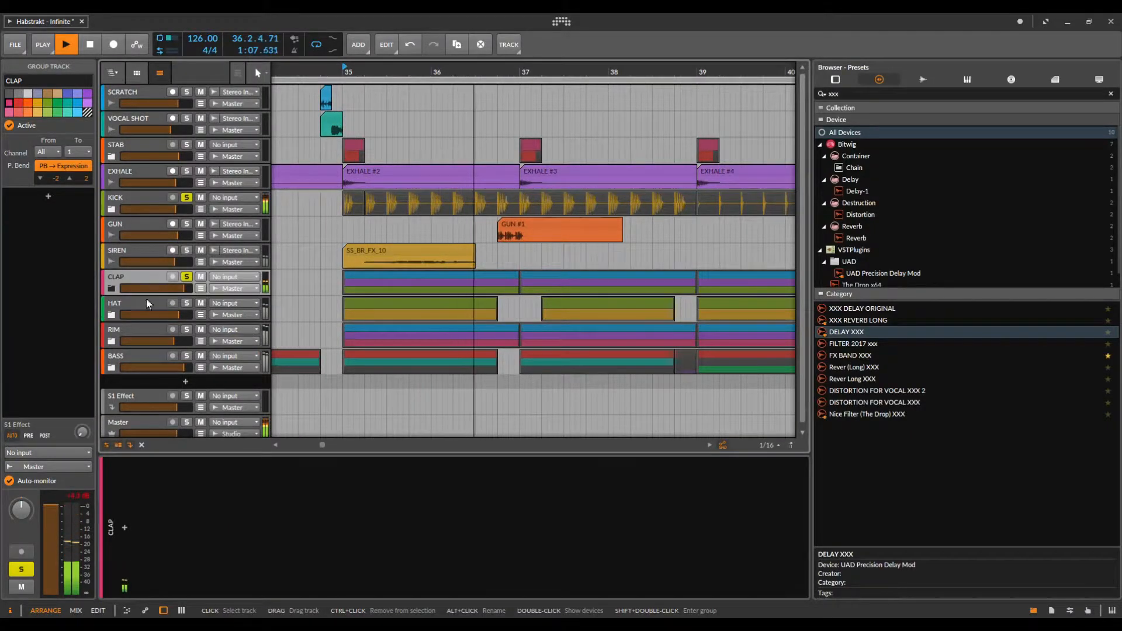
click(186, 303)
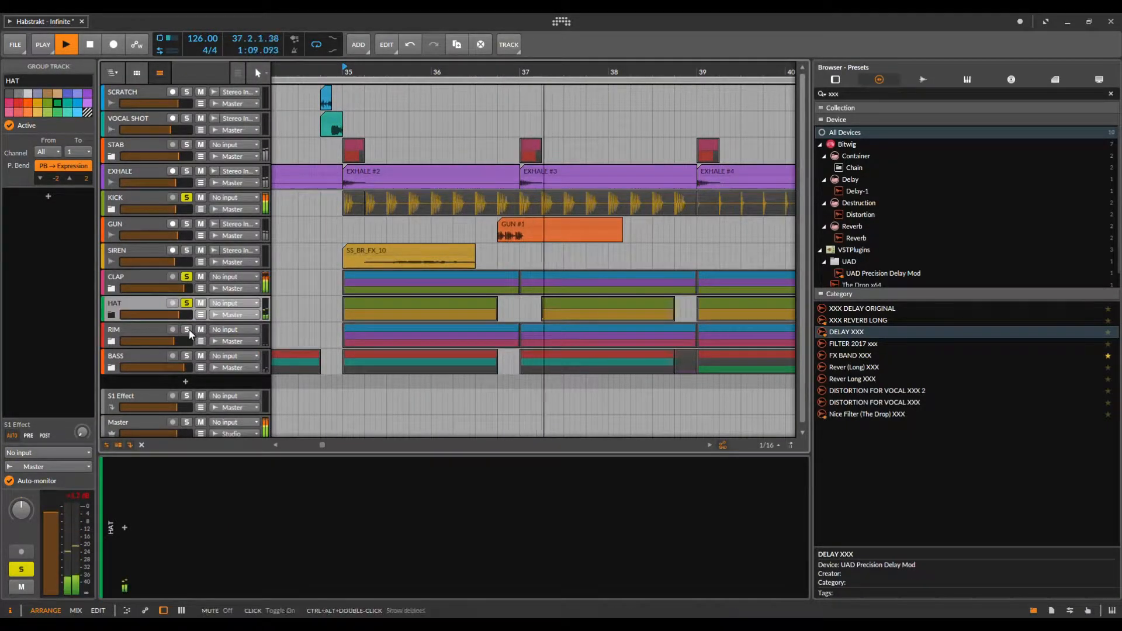
click(111, 314)
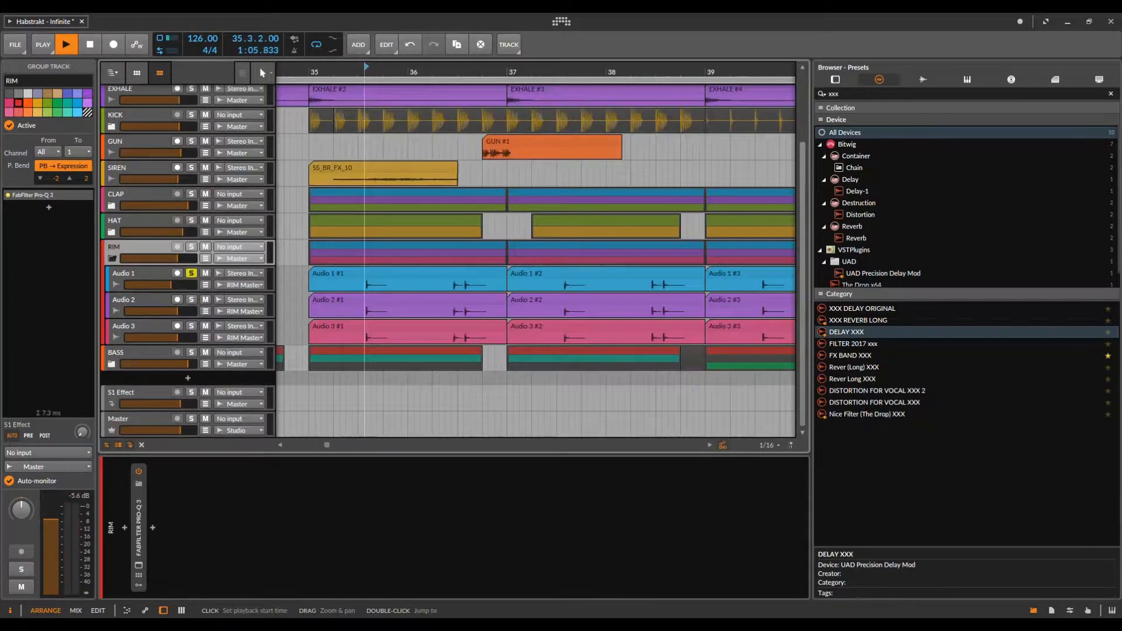
Step: Add Audio 2 and Audio 3 of the RIM group to the soloed Audio 1 and play the layers from 35.3
scroll(356, 280, up, 3)
click(191, 299)
click(191, 325)
key(space)
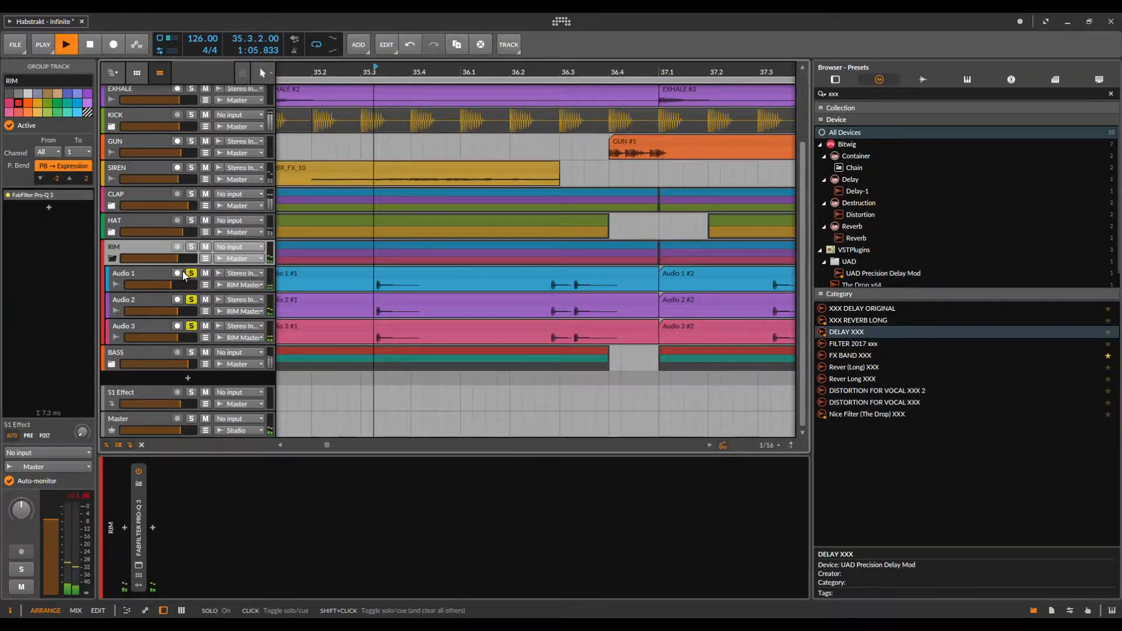
Step: Audition the HAT group, isolating its TA_MK_HATS9 layer in solo, and stop playback
key(space)
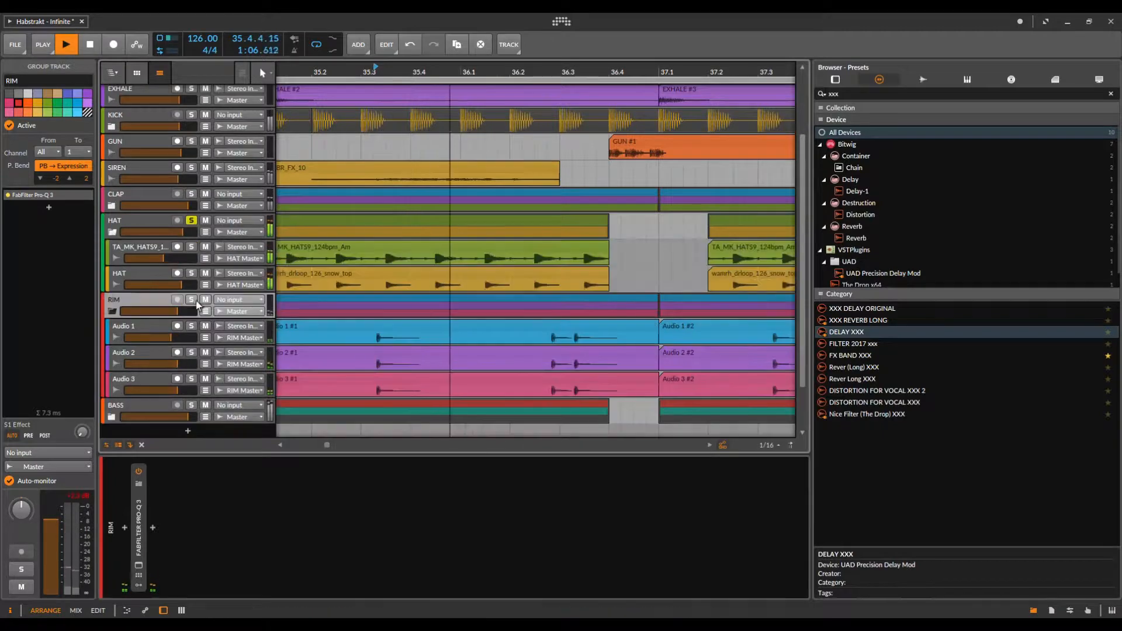
click(191, 246)
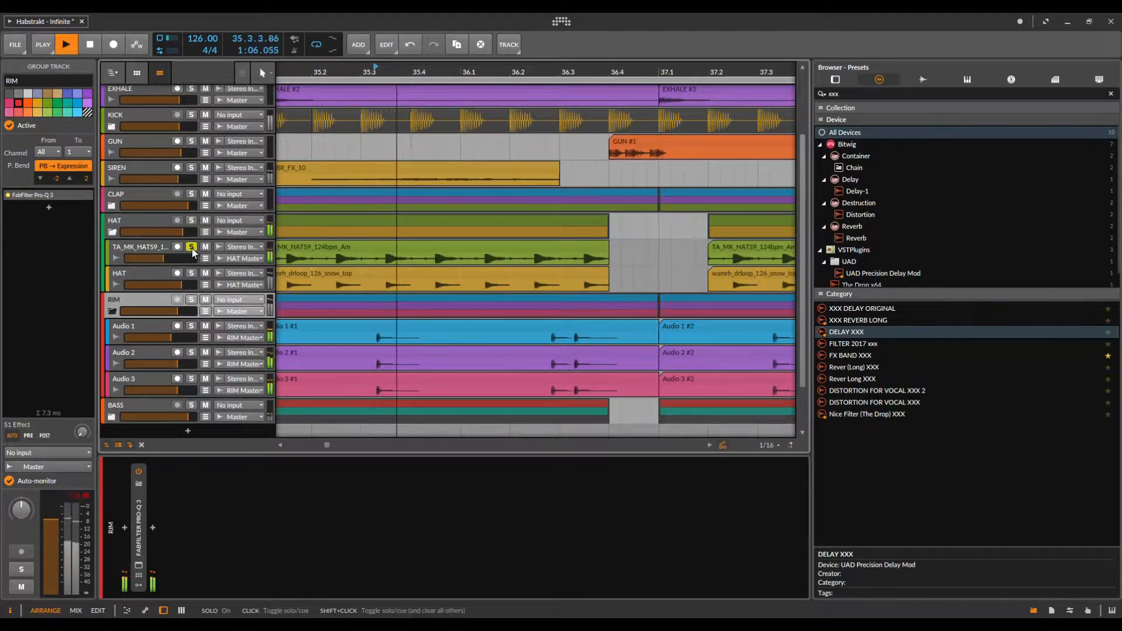
key(space)
Step: Expand the CLAP group and audition its layers by adding Audio 1, Audio 2 and Audio 3 to the solo in turn
click(126, 209)
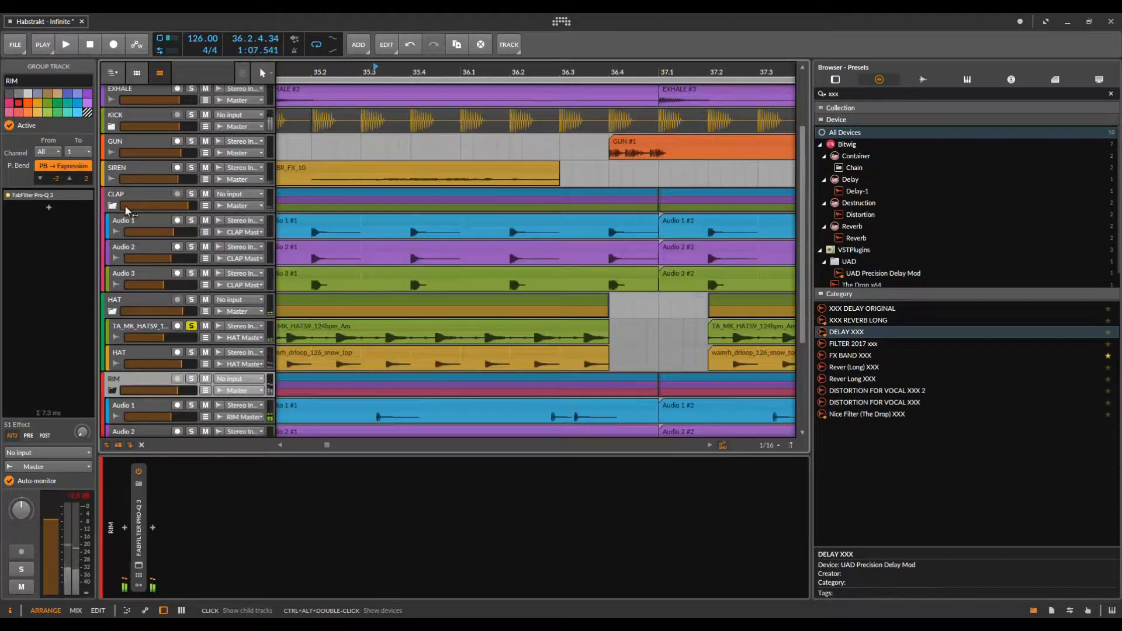
click(191, 221)
key(space)
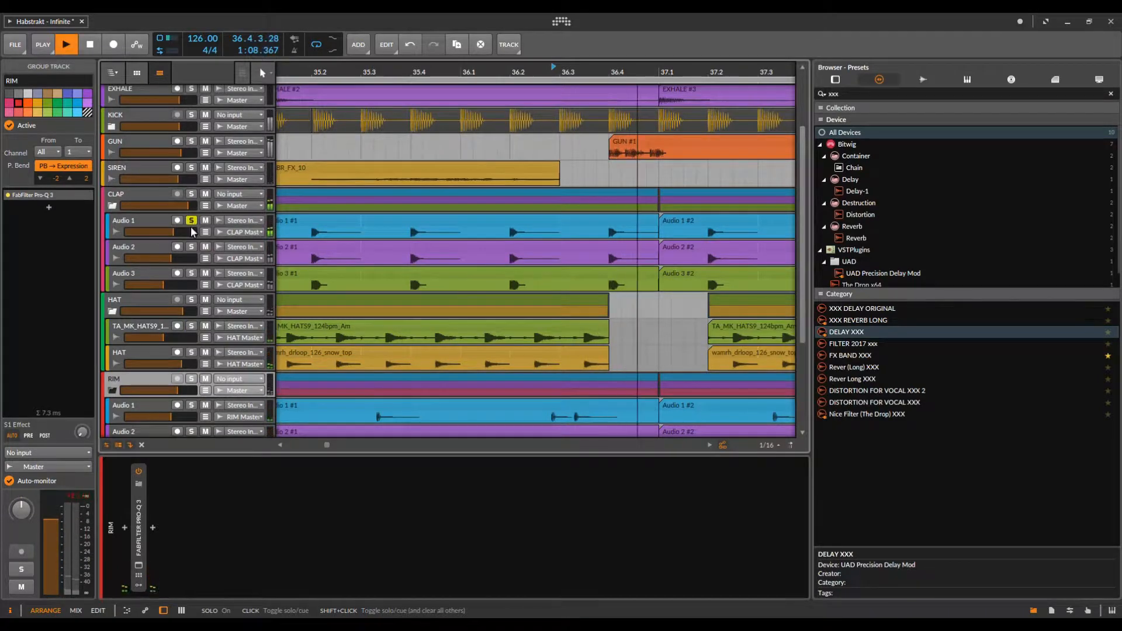
click(191, 247)
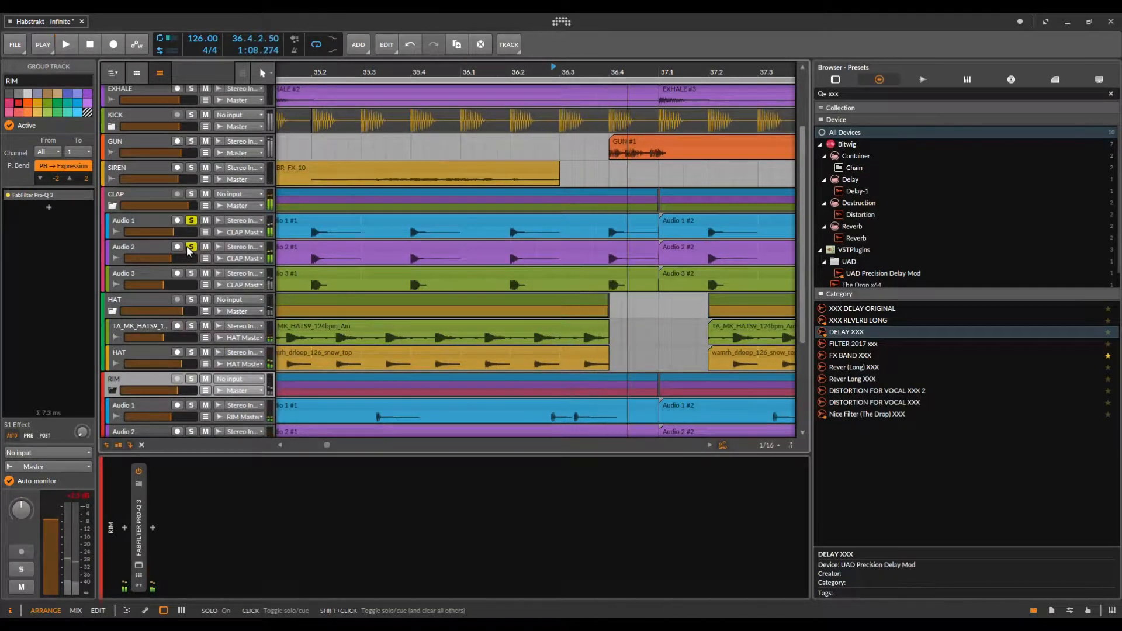
click(191, 273)
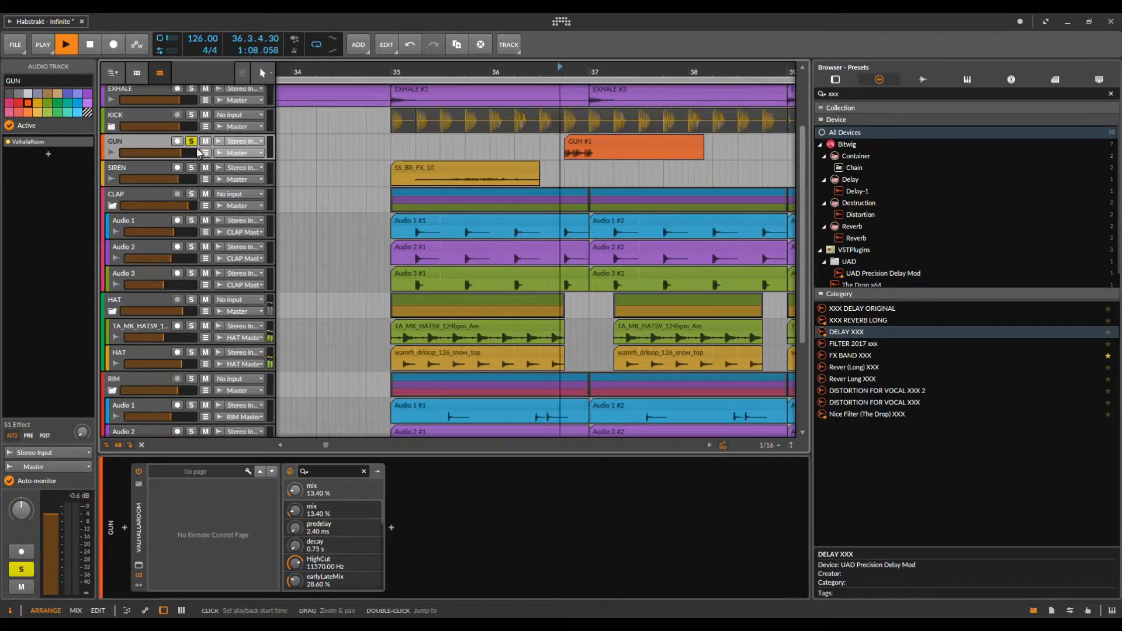
Step: Stop the GUN audition and inspect the FabFilter Pro-L 2 limiter on the Master track during playback
key(space)
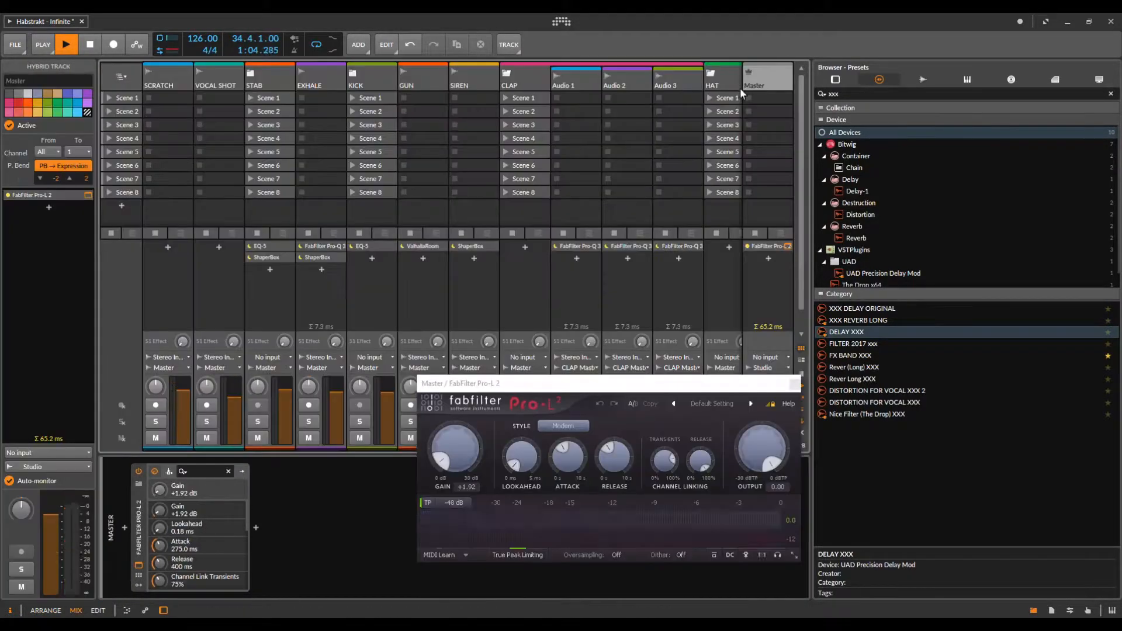
drag(582, 384, 524, 346)
click(139, 565)
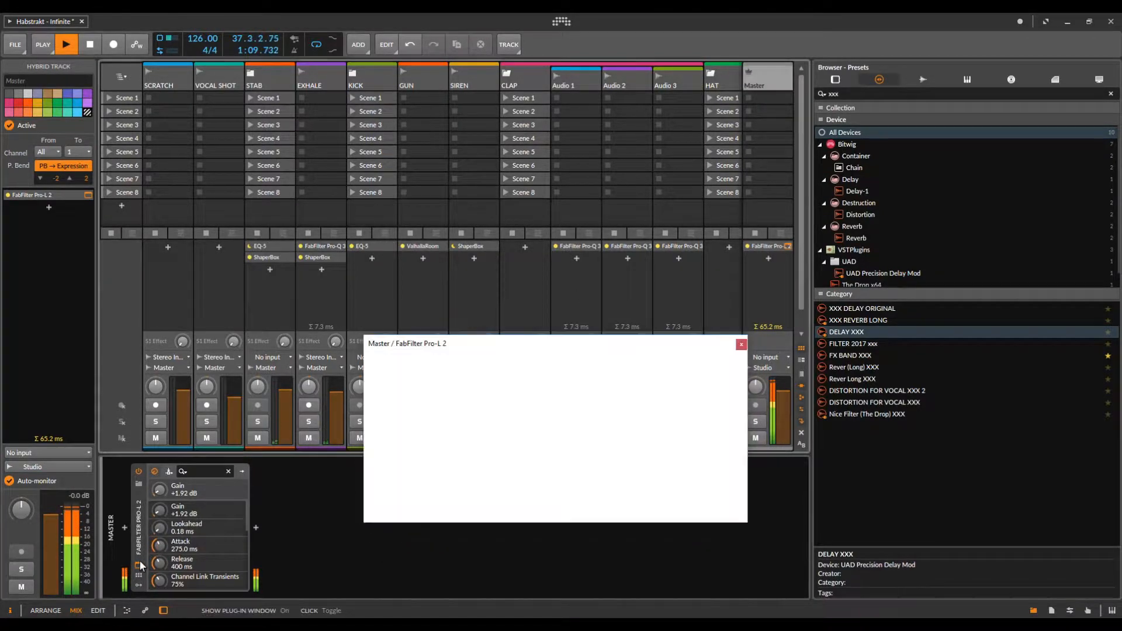
click(138, 565)
drag(586, 349, 563, 359)
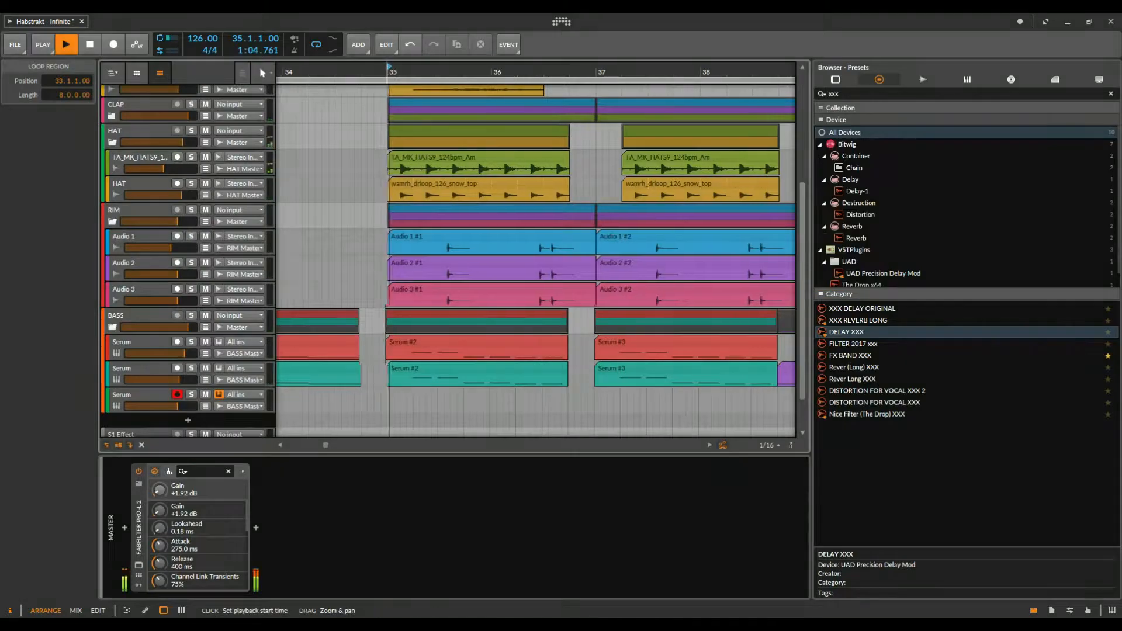
Step: Bring the Serum tracks of the BASS group into focus and show all tracks at compact height
scroll(138, 334, down, 2)
click(138, 334)
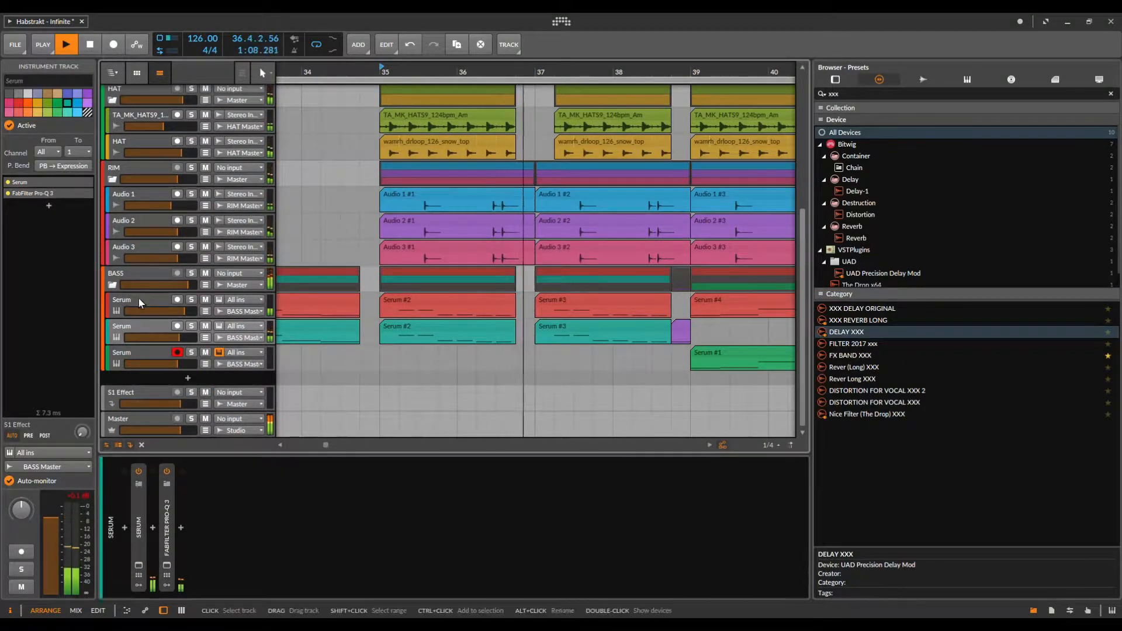
click(119, 445)
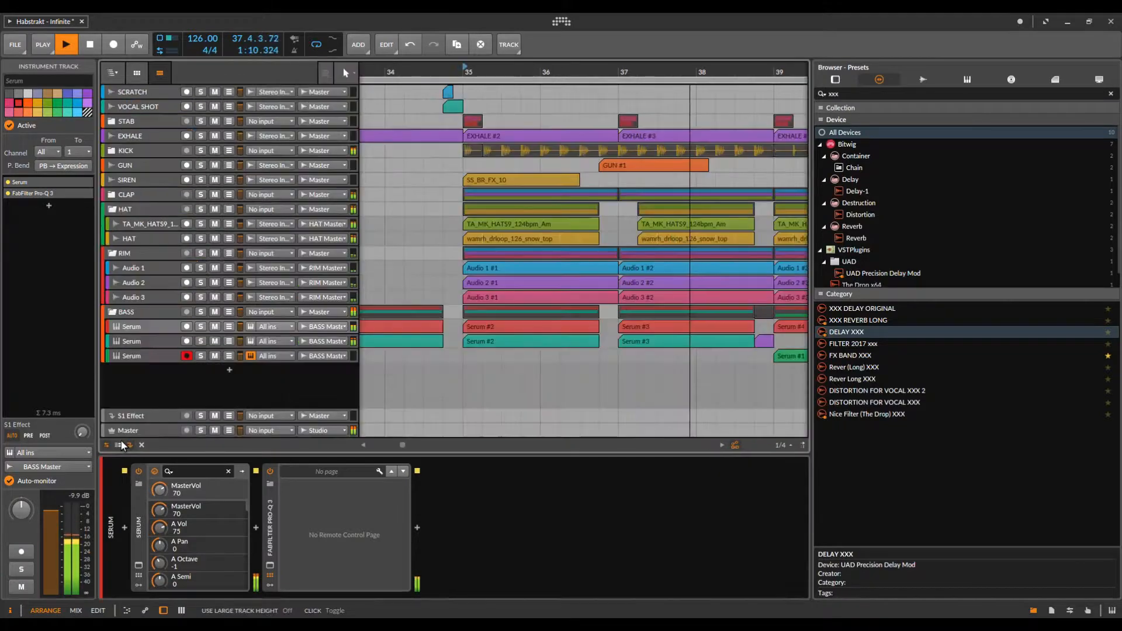
Step: Play the soloed first Serum track of the BASS group from bar 35 and inspect its FabFilter Pro-Q 3 curve
drag(559, 72, 507, 35)
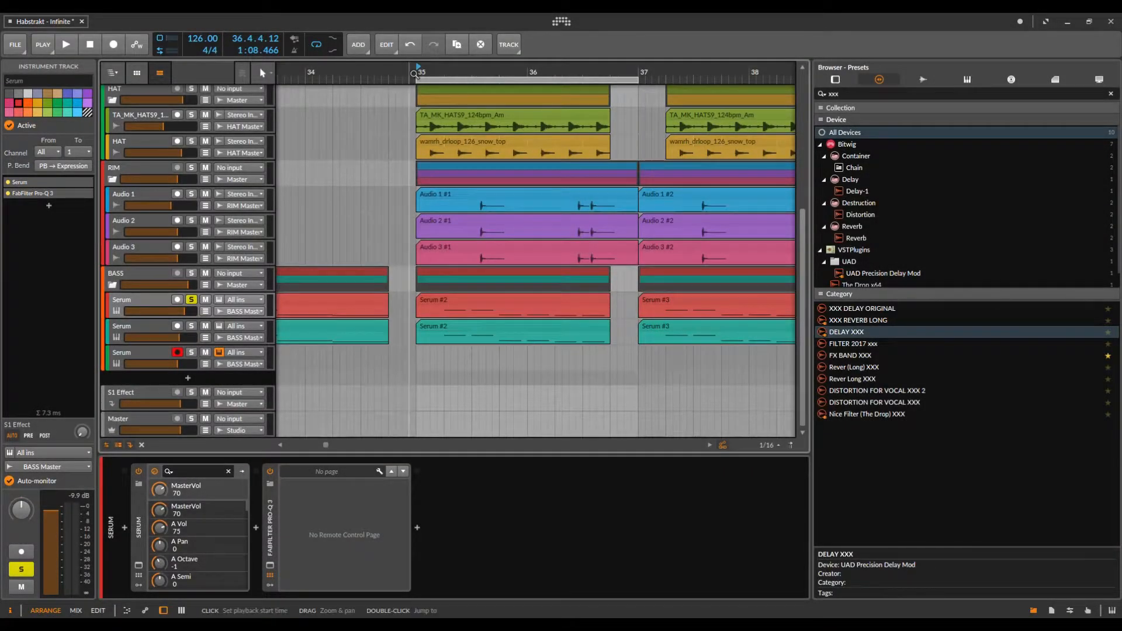
click(270, 565)
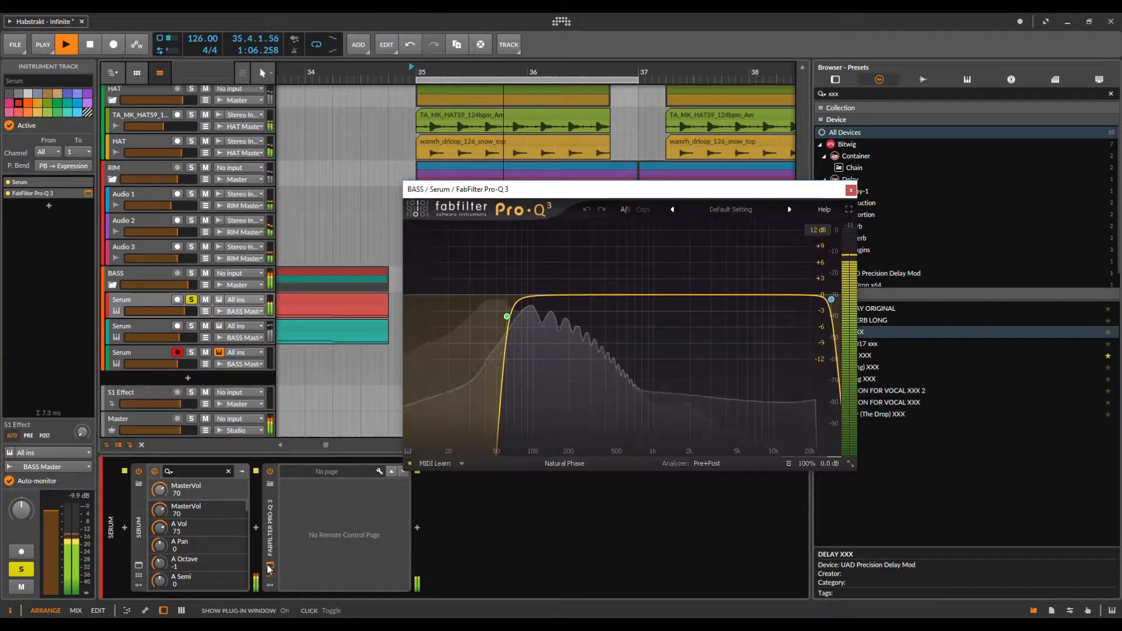
click(850, 191)
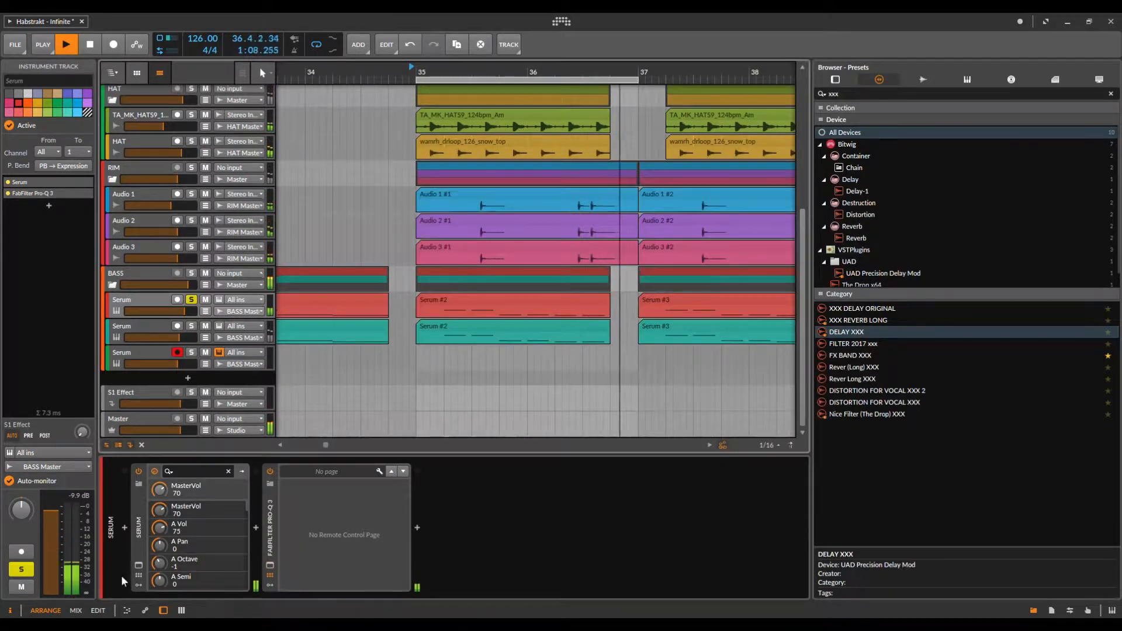
Step: Examine the first bass Serum's OSC A waveform and MG Low 24 filter cutoff during playback
click(139, 565)
drag(460, 139, 572, 132)
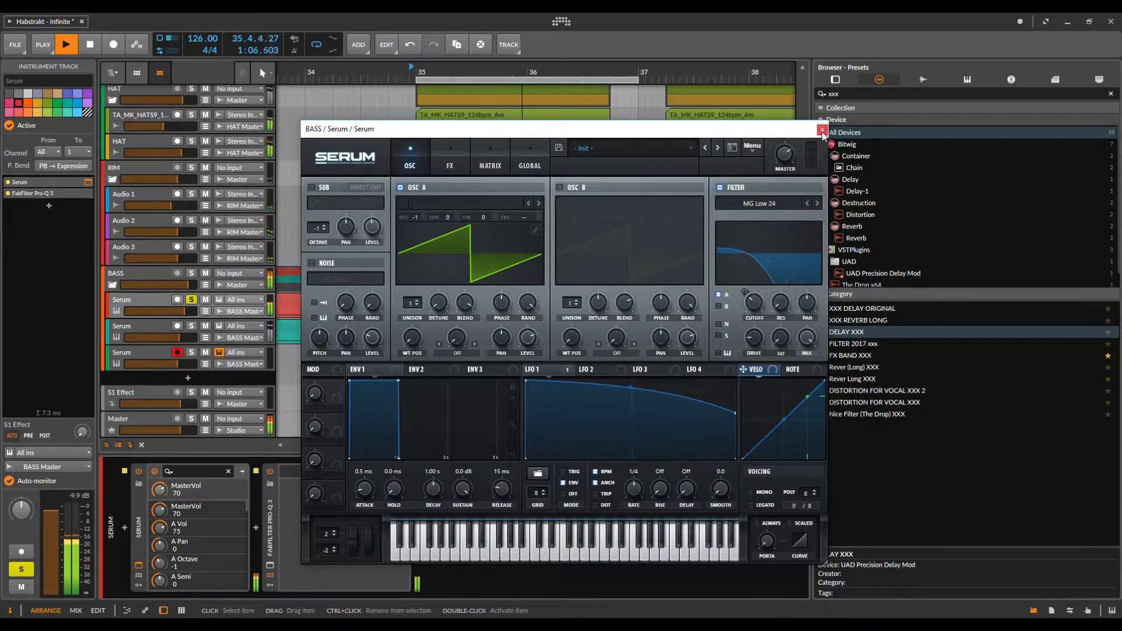
click(757, 305)
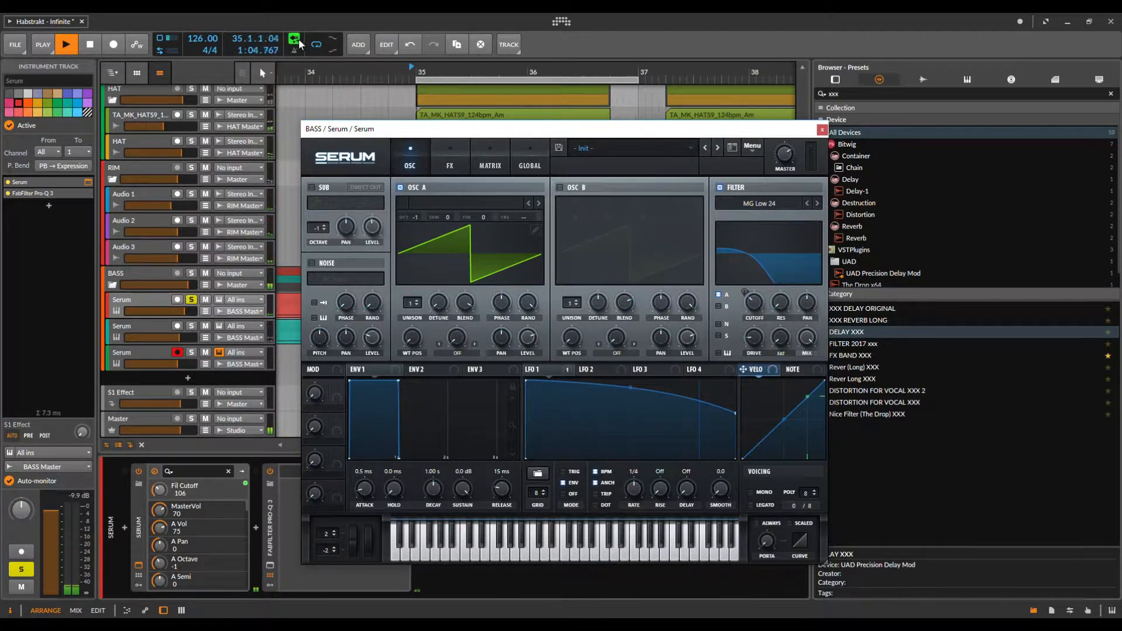
click(326, 104)
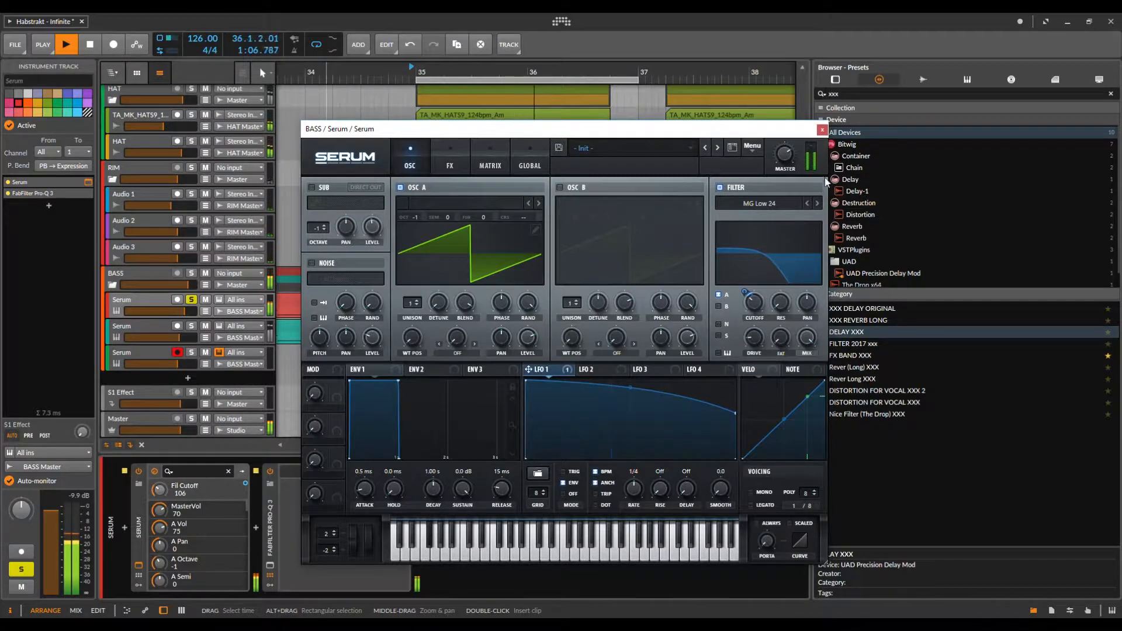
click(823, 130)
Step: Show the first bass Serum's effects and compare the sound with the HardClip distortion off and on
click(138, 565)
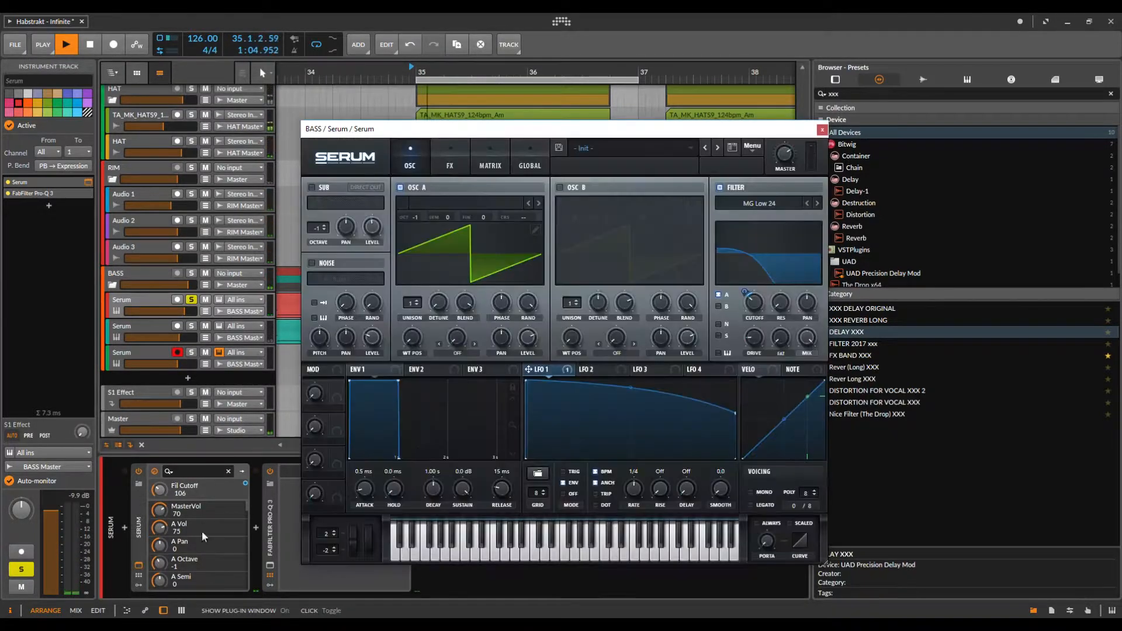
click(450, 164)
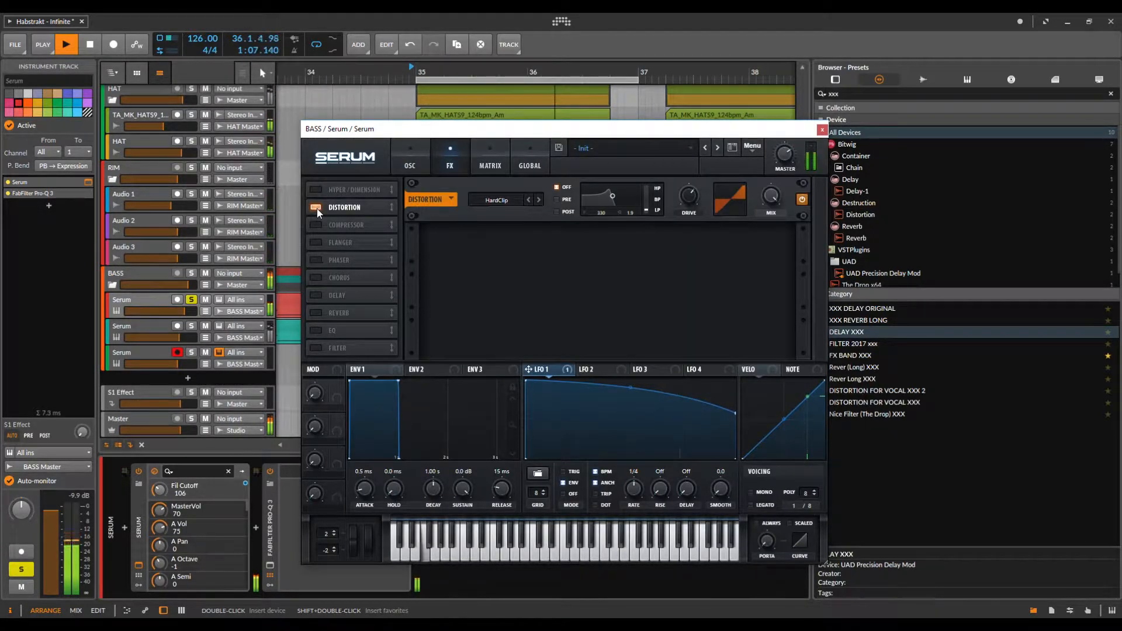
click(316, 207)
click(316, 207)
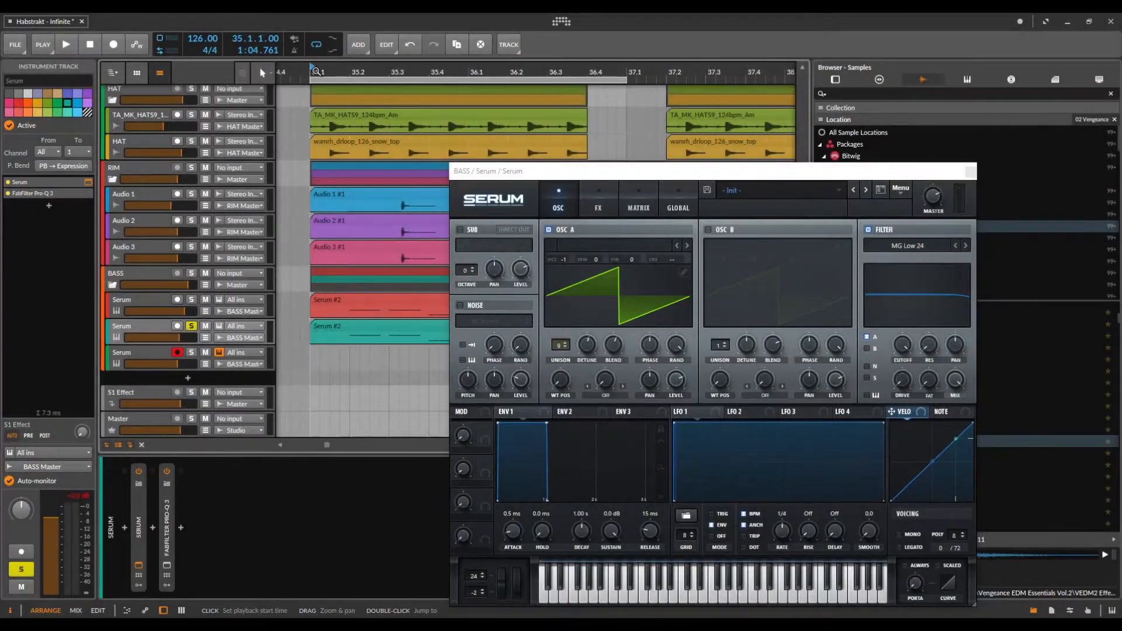
Step: Play the soloed second Serum bass from bar 35 and view the notes of its Serum #2 clip beside the synth
key(space)
scroll(337, 248, down, 3)
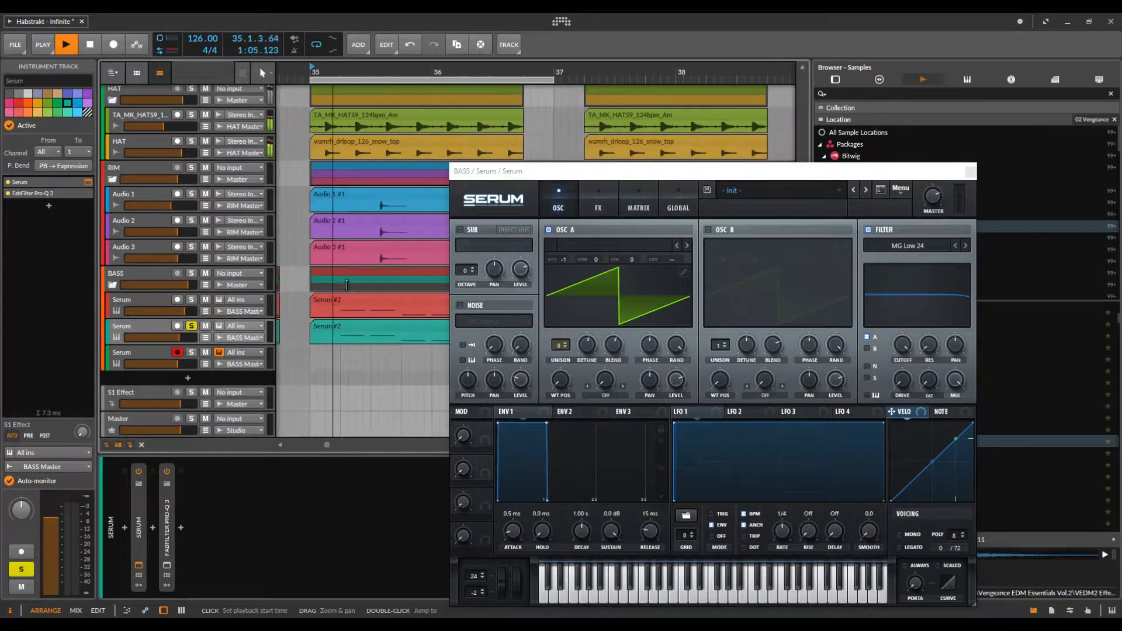
drag(544, 176, 660, 159)
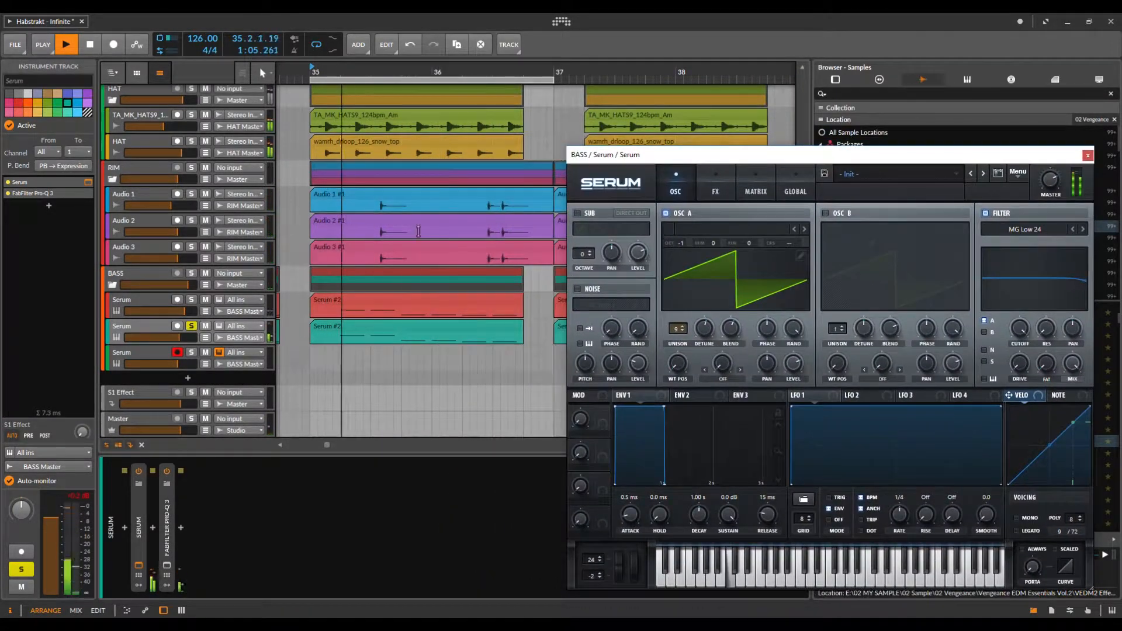
double_click(396, 324)
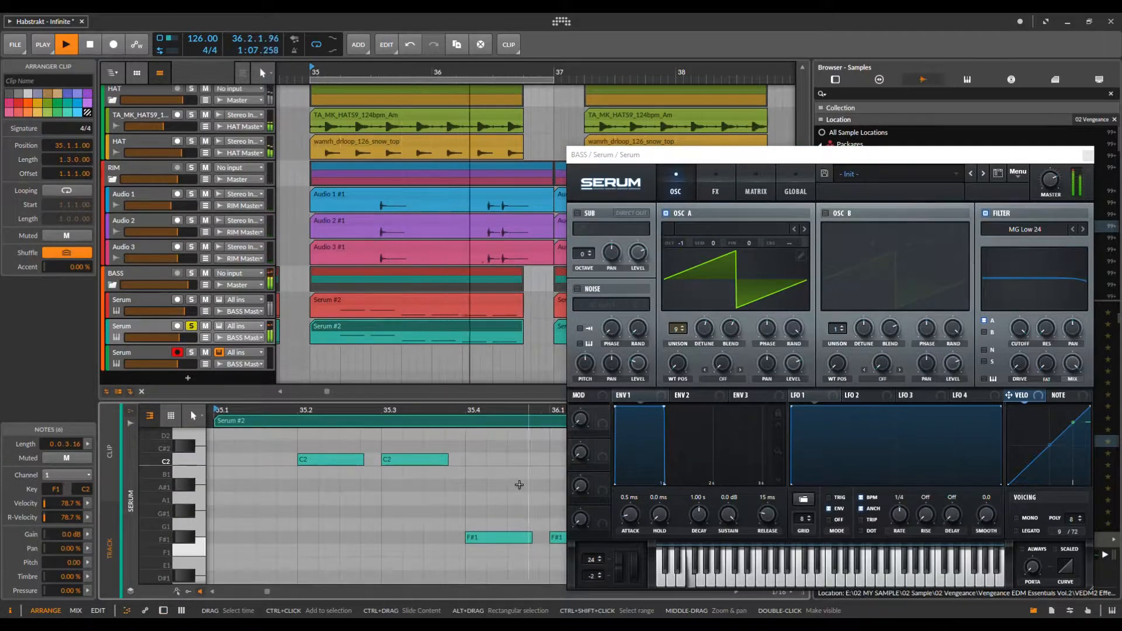
drag(490, 415, 490, 432)
mouse_move(723, 155)
mouse_down()
mouse_move(617, 156)
mouse_move(702, 145)
mouse_up()
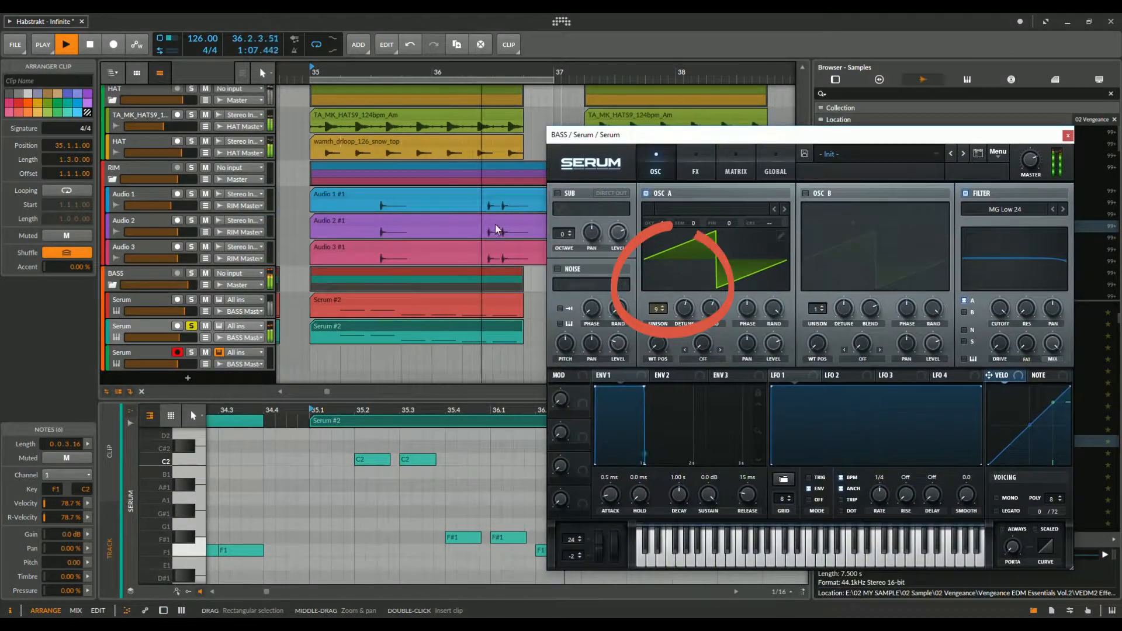
Step: Stop playback, return to the device chain, and check the second bass Serum's global unison settings
key(space)
key(d)
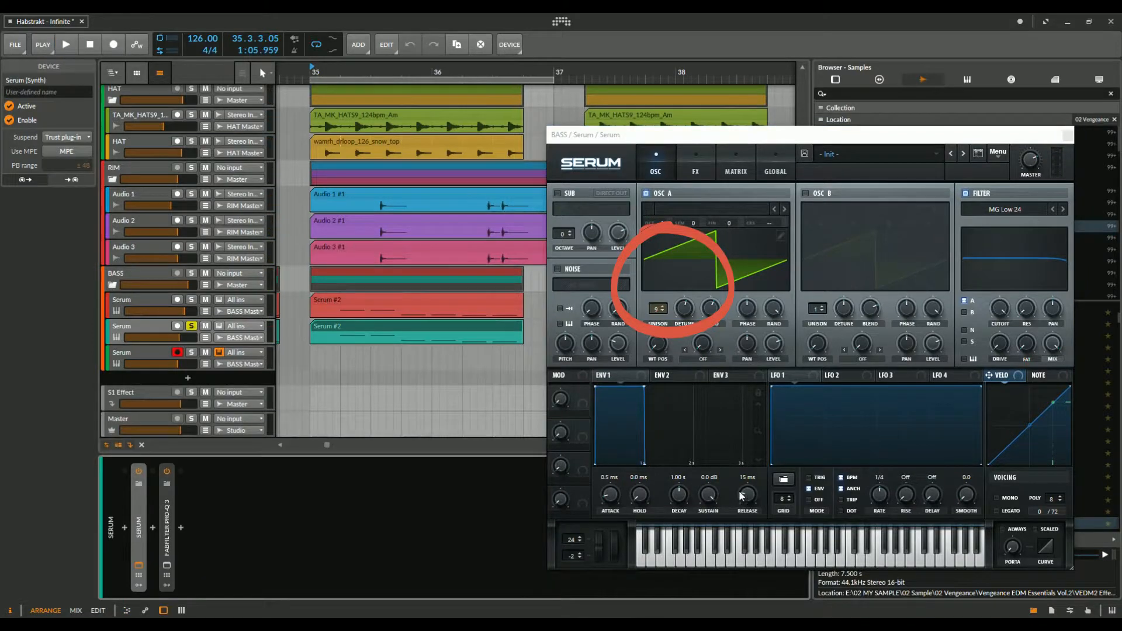
click(777, 157)
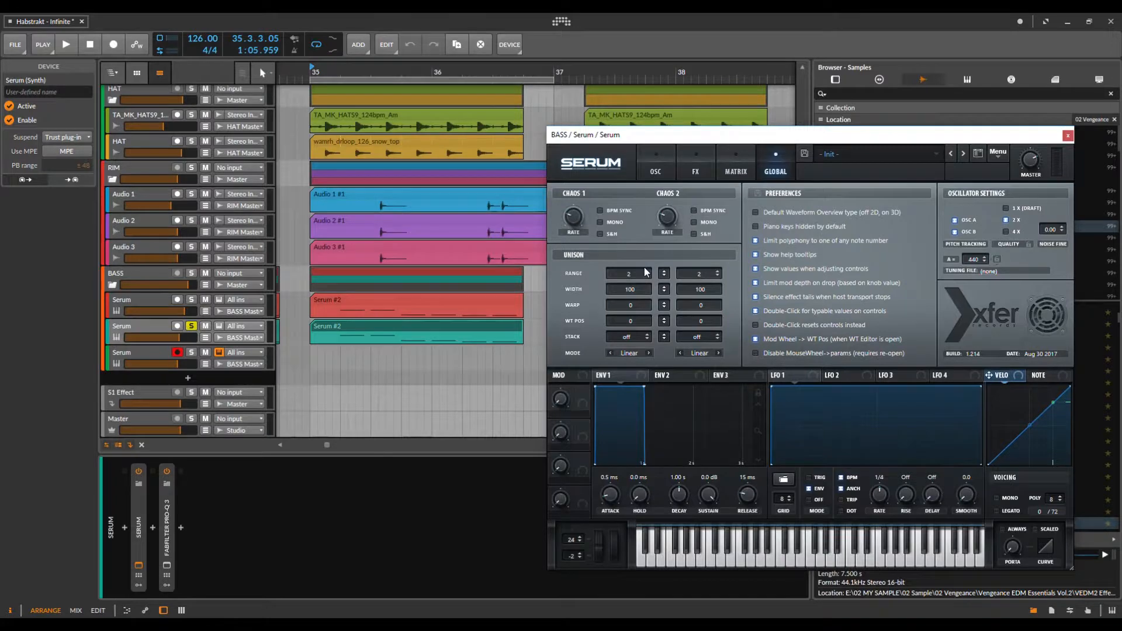
click(658, 168)
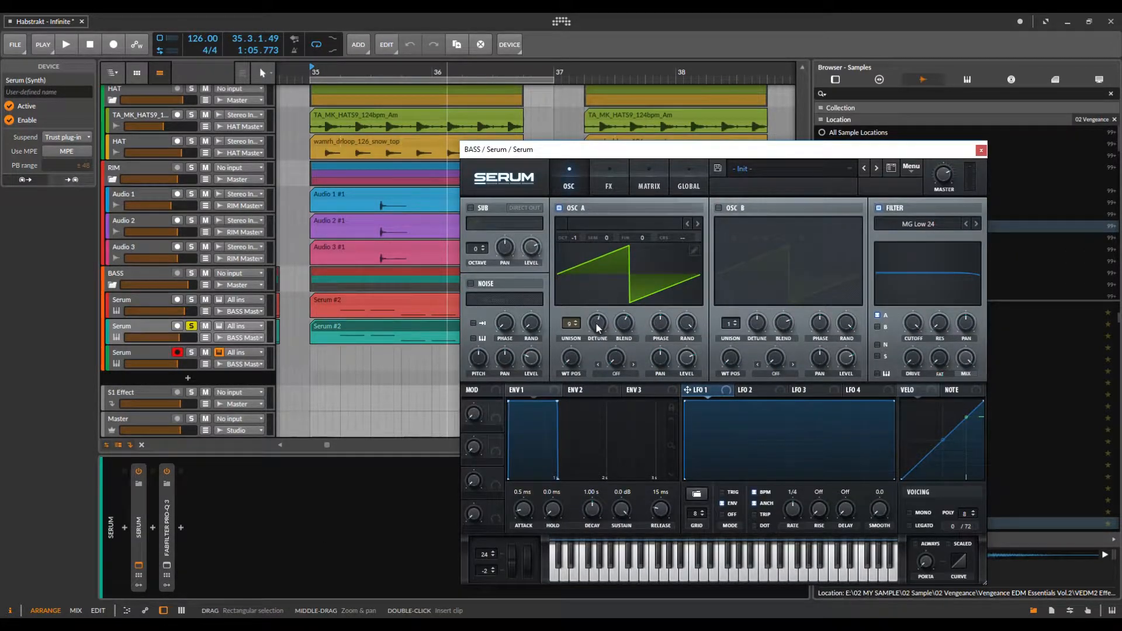
Step: Point out OSC A's unison detune and blend in the second bass Serum and restart playback
drag(598, 327, 602, 325)
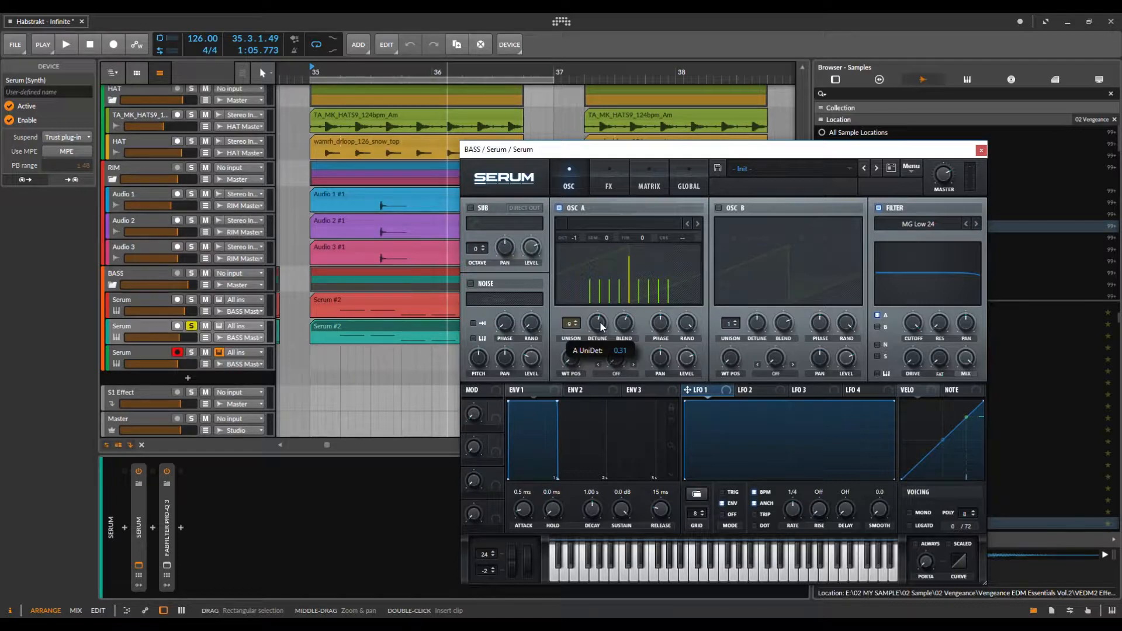
drag(602, 326, 628, 325)
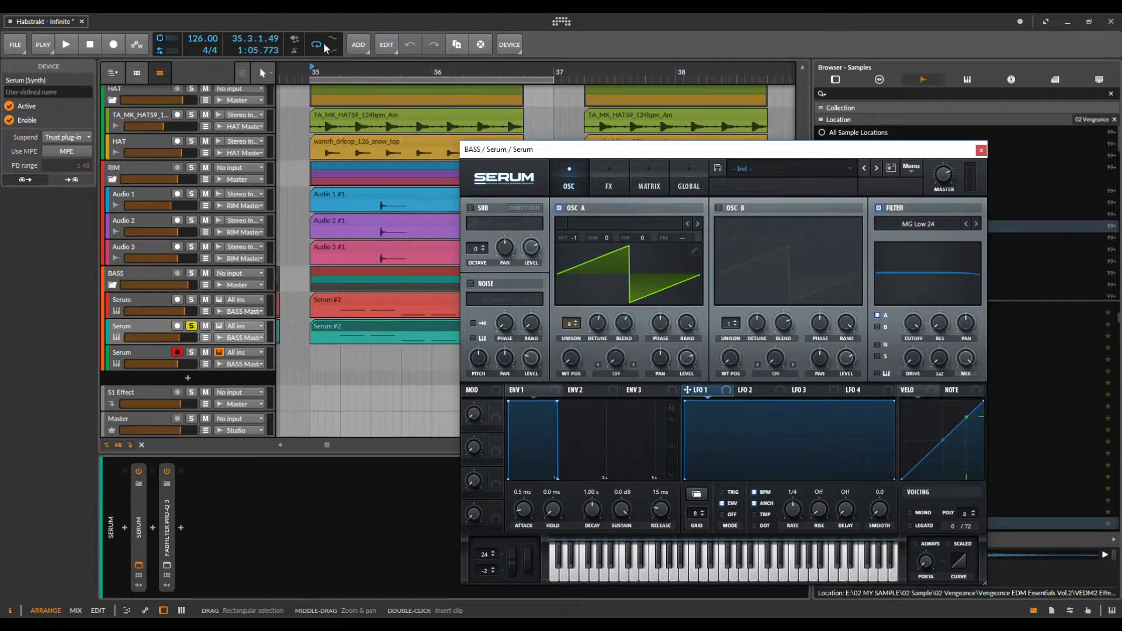
key(space)
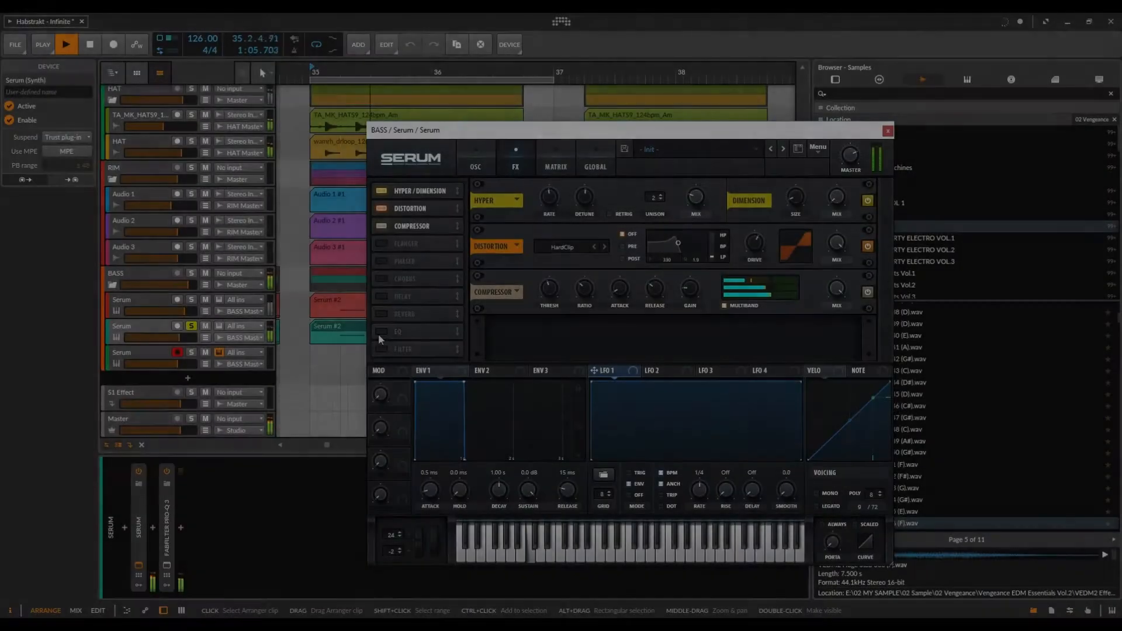
Step: Enable the EQ effect in the second bass Serum and replay the bass
click(377, 334)
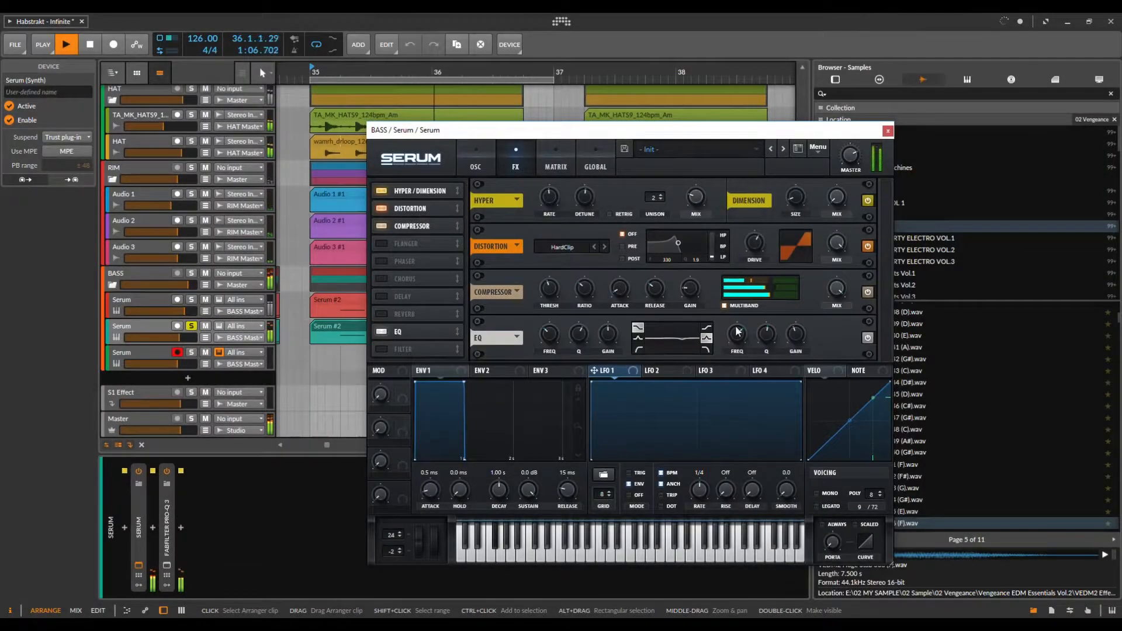
key(space)
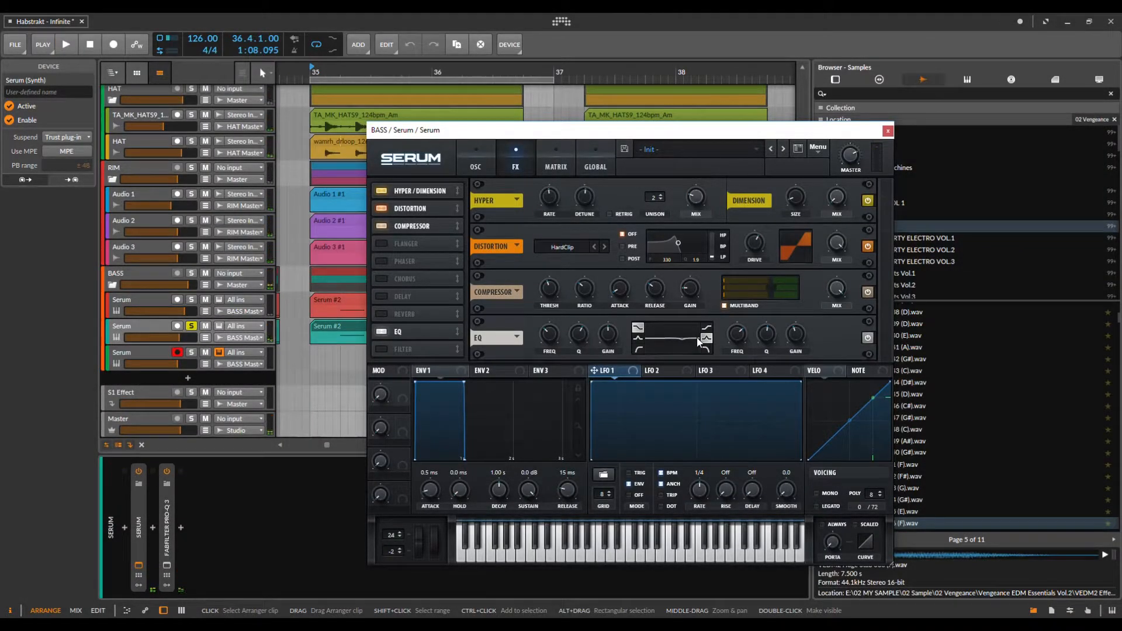
key(space)
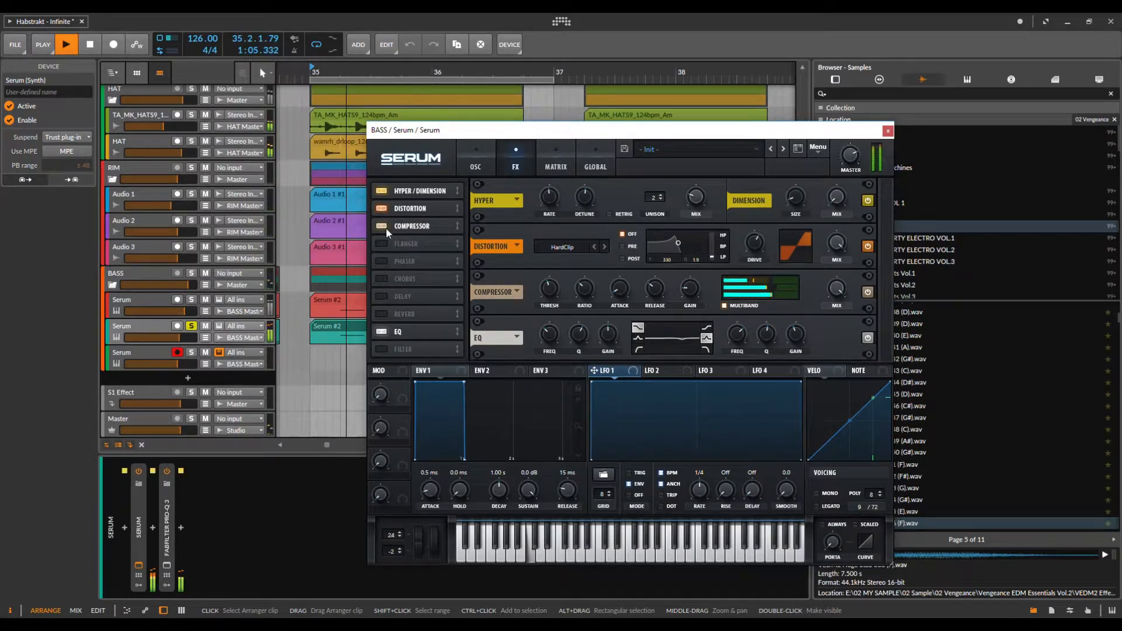
Step: Audition the second bass Serum with its multiband compressor bypassed, and re-enable the compressor
key(space)
click(385, 227)
key(space)
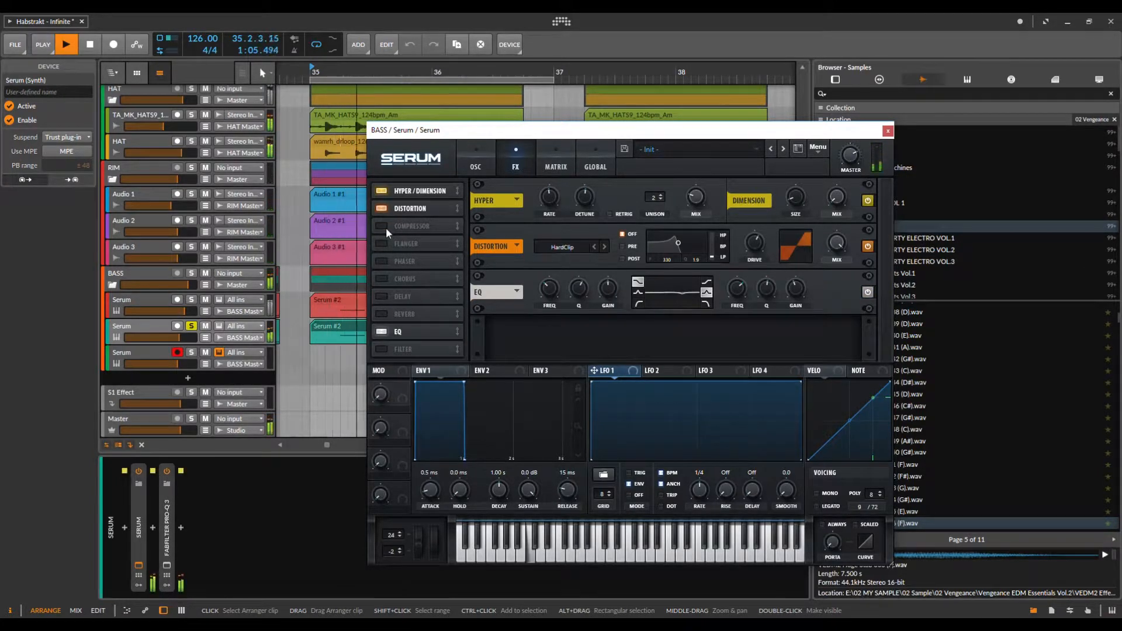
click(386, 226)
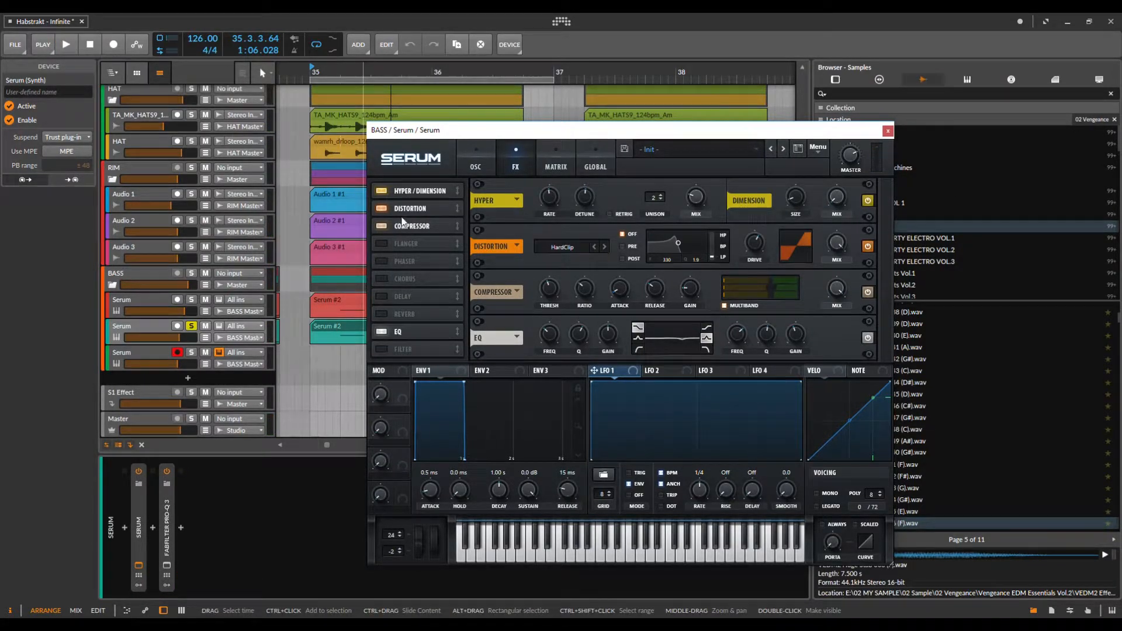
Step: Compare the second bass Serum with its HardClip distortion off and on during playback
click(383, 209)
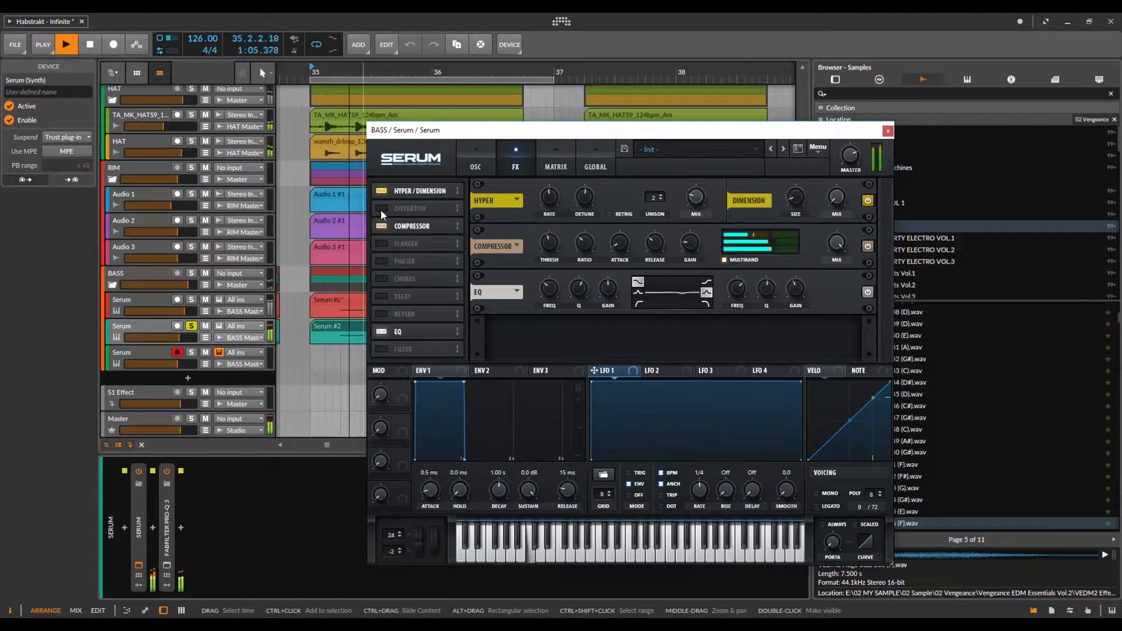
key(space)
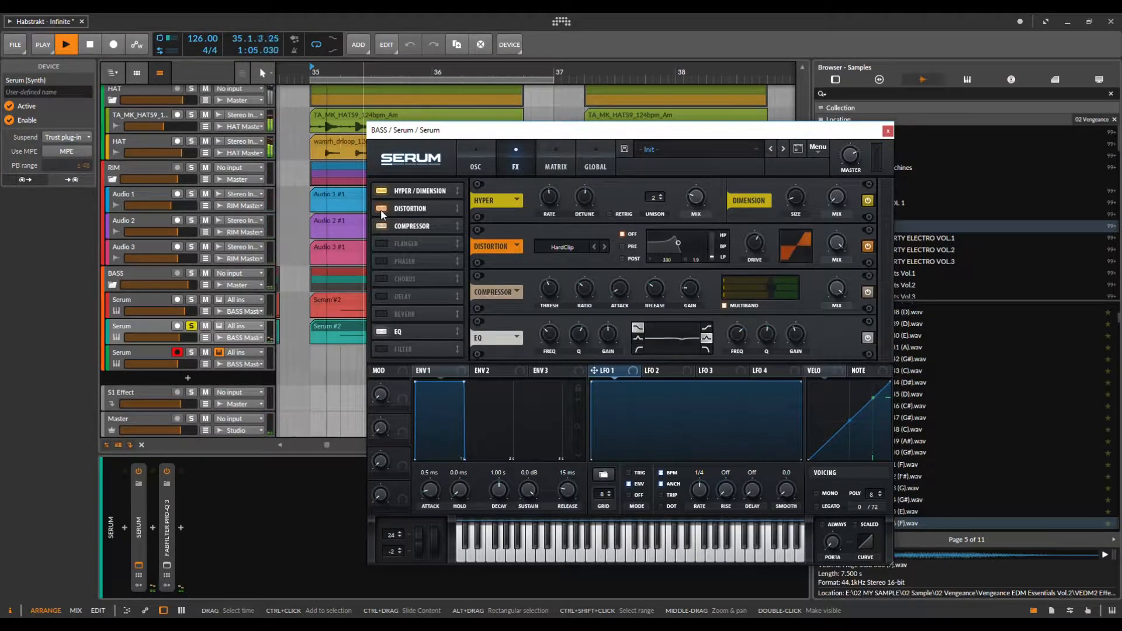
key(space)
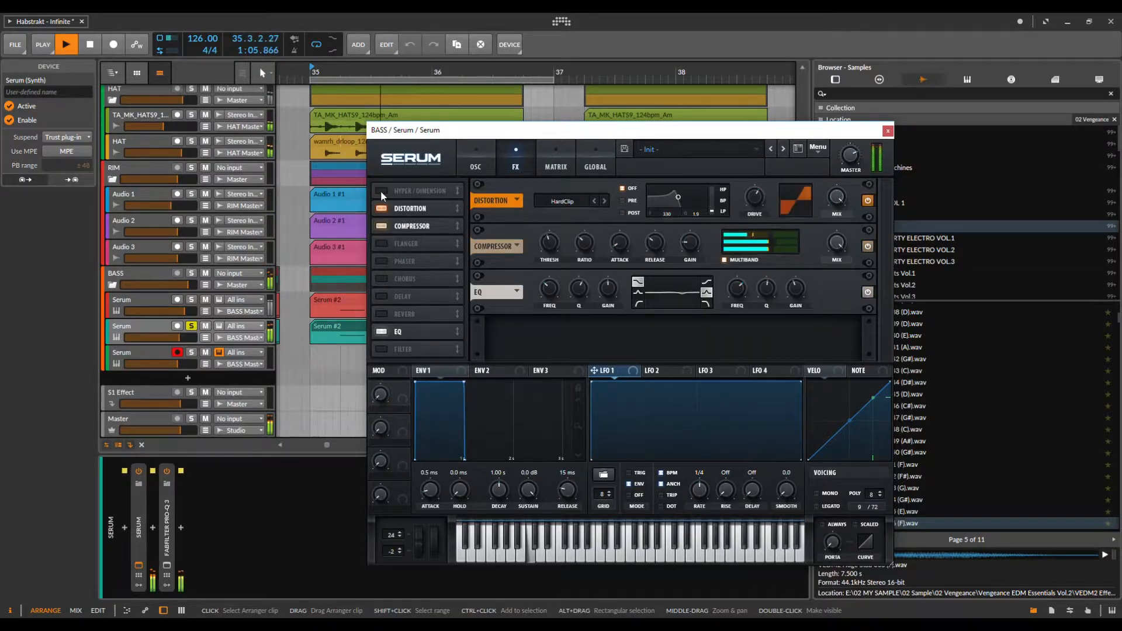
Step: Re-enable Hyper/Dimension after hearing the second bass Serum without it, and replay the bass
key(space)
click(381, 192)
key(space)
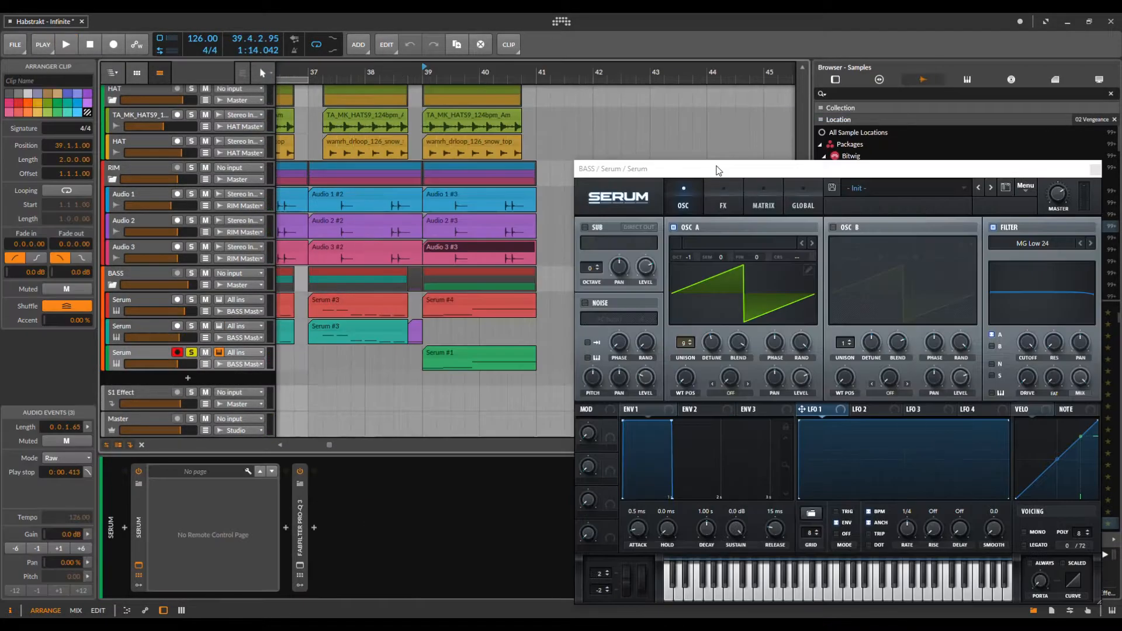
Step: Show the effects of the soloed third bass Serum and play its Serum #1 clip from bar 39
drag(710, 168, 571, 128)
click(585, 157)
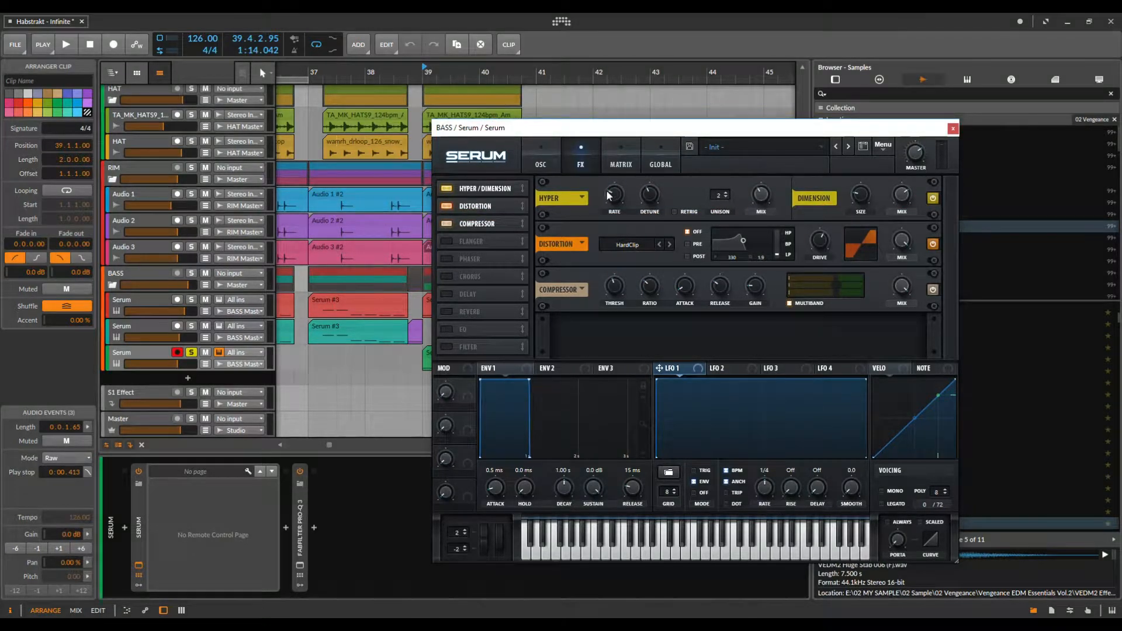
key(space)
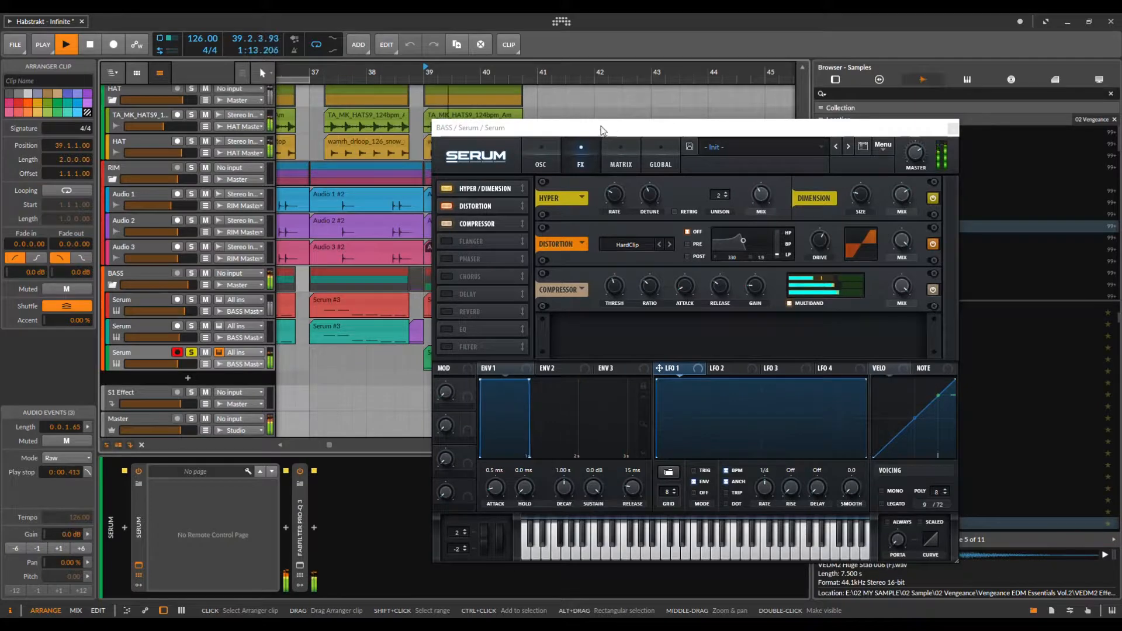
Step: Show the third bass Serum track's Fil Cutoff automation and play its Serum #1 clip, restarting playback from just before bar 40
drag(601, 130, 746, 122)
key(a)
key(space)
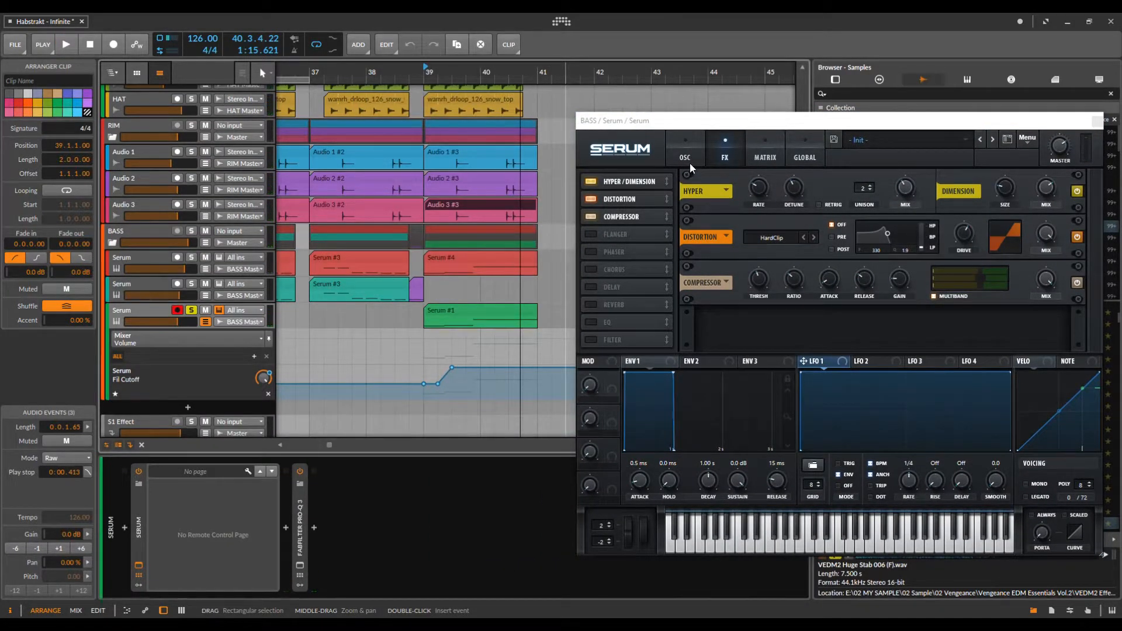
key(space)
key(space)
click(467, 345)
key(space)
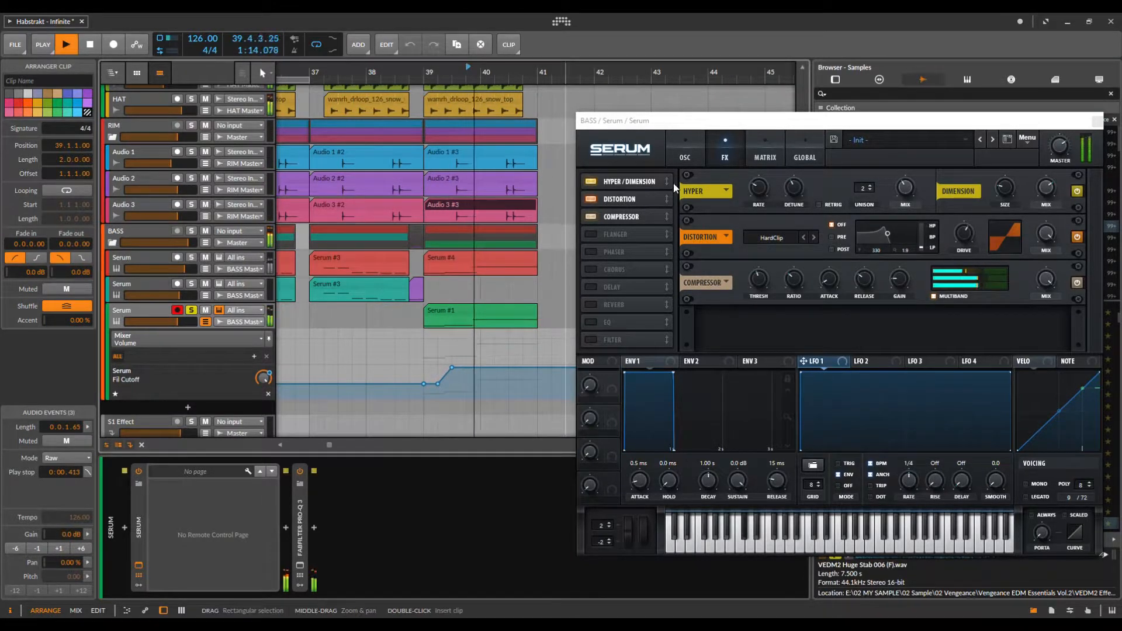
Step: Compare the third bass Serum with Hyper/Dimension off and on during playback, leaving the effect enabled
key(space)
click(595, 182)
key(space)
key(space)
click(594, 181)
key(space)
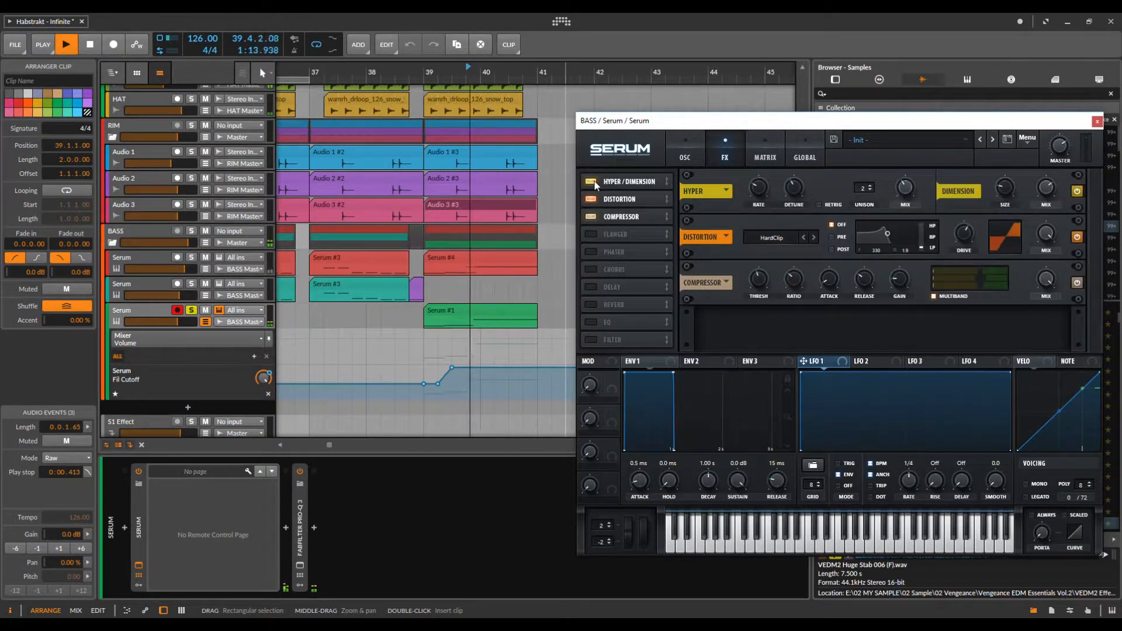
key(space)
click(593, 180)
key(space)
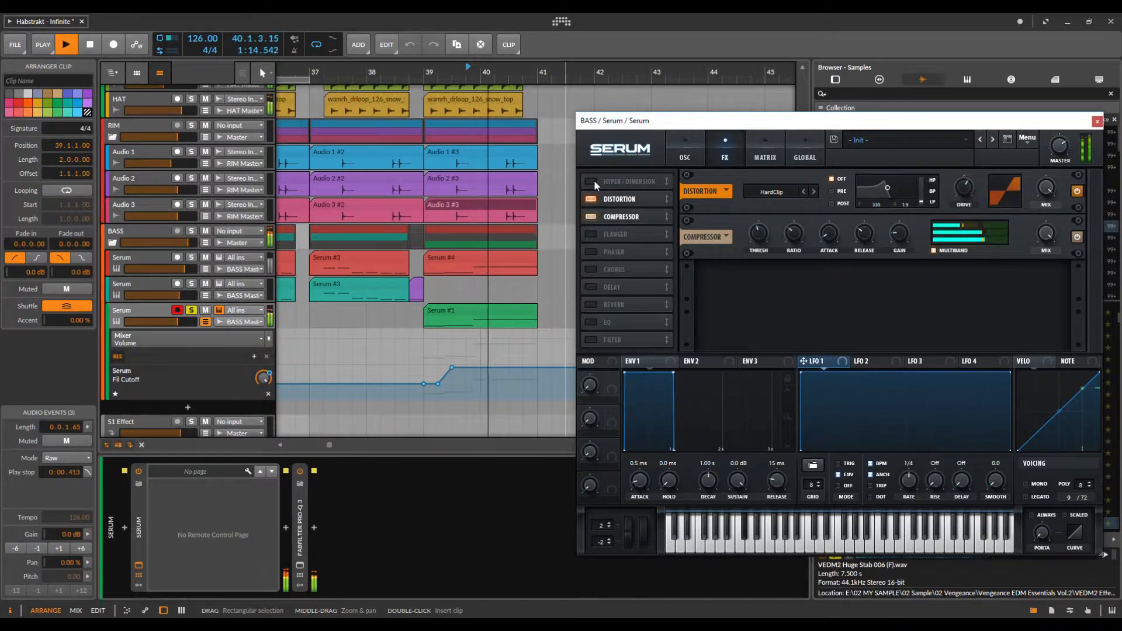
key(space)
click(594, 181)
key(space)
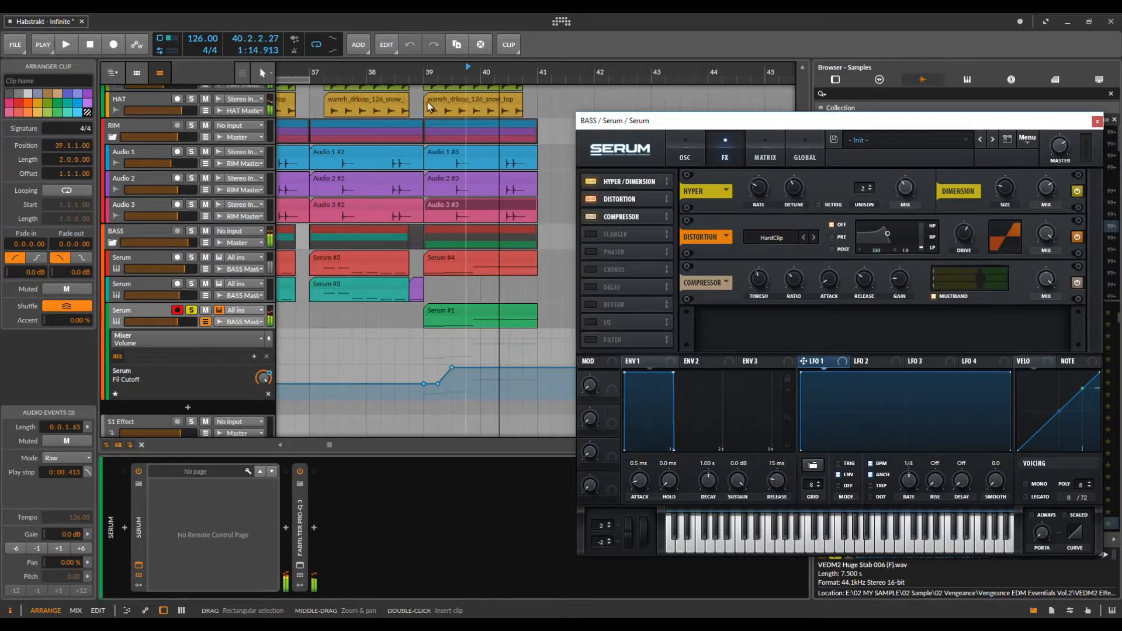
Step: Show the third bass Serum's oscillator and MG Low 24 filter settings for playback of its clip
key(space)
click(684, 153)
click(725, 154)
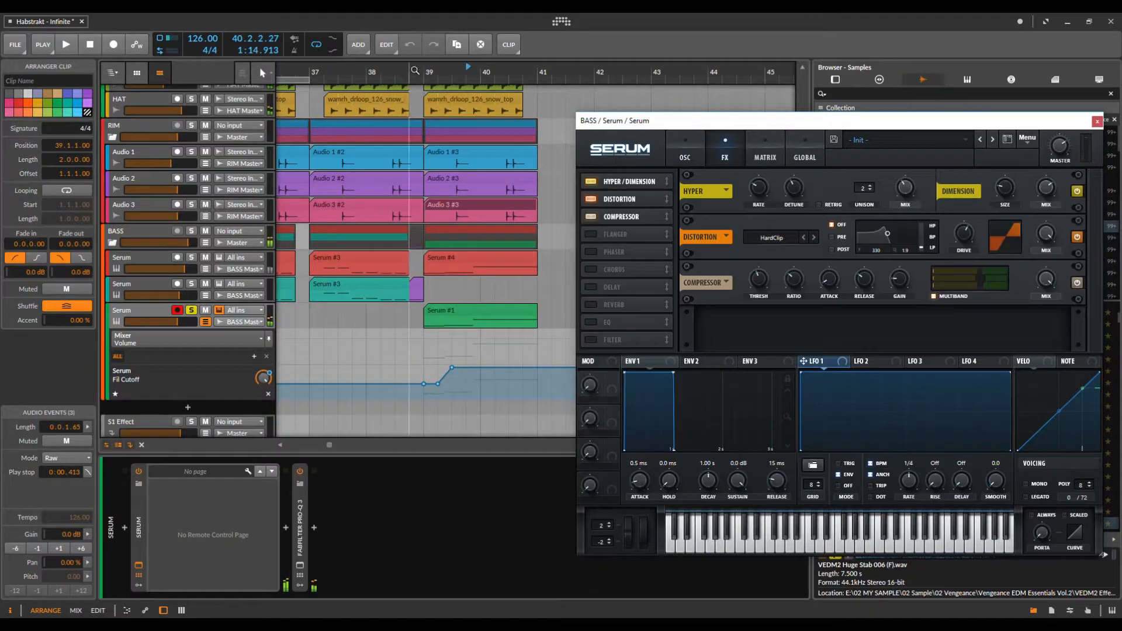
click(687, 153)
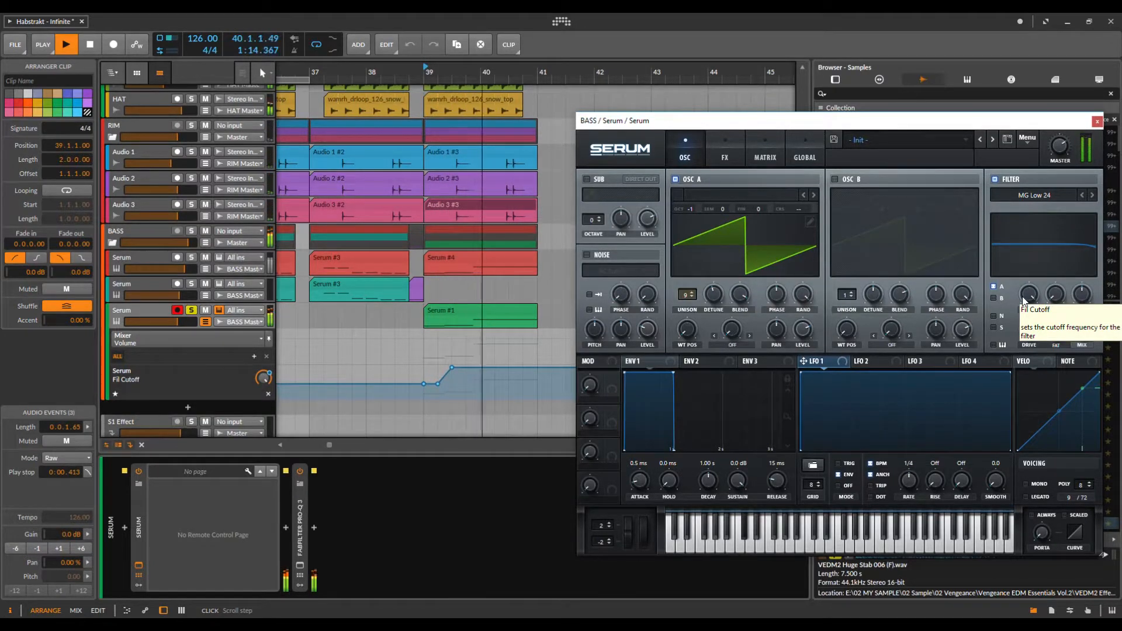
Step: Solo the second bass Serum as well and show its pitch bend automation, with playback from bar 38
drag(311, 72, 360, 82)
click(191, 284)
click(205, 295)
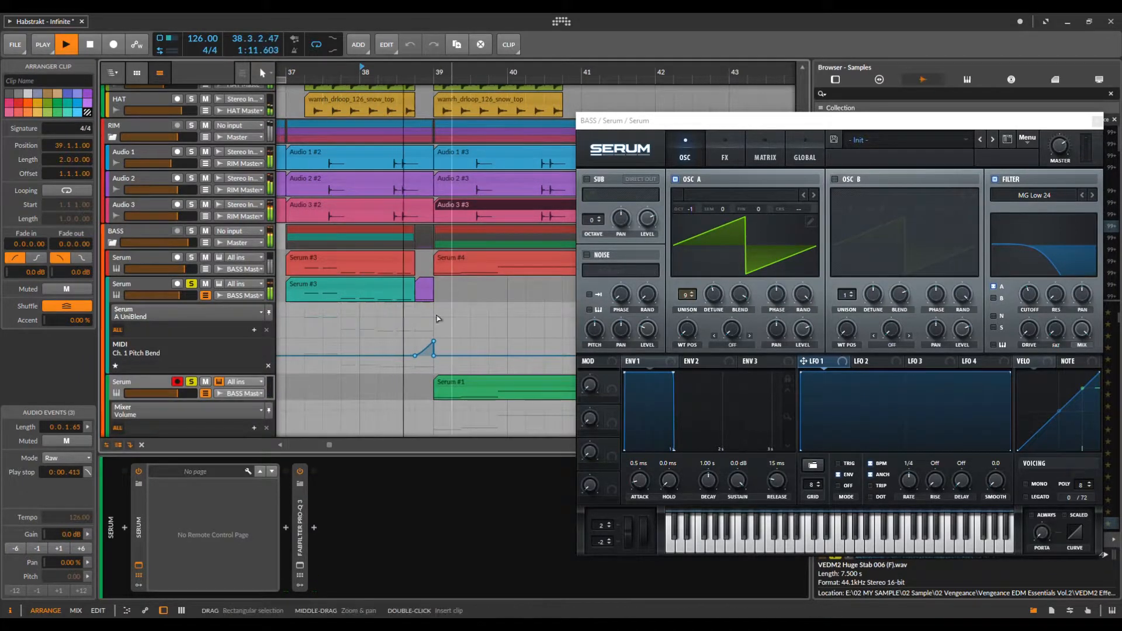
click(193, 298)
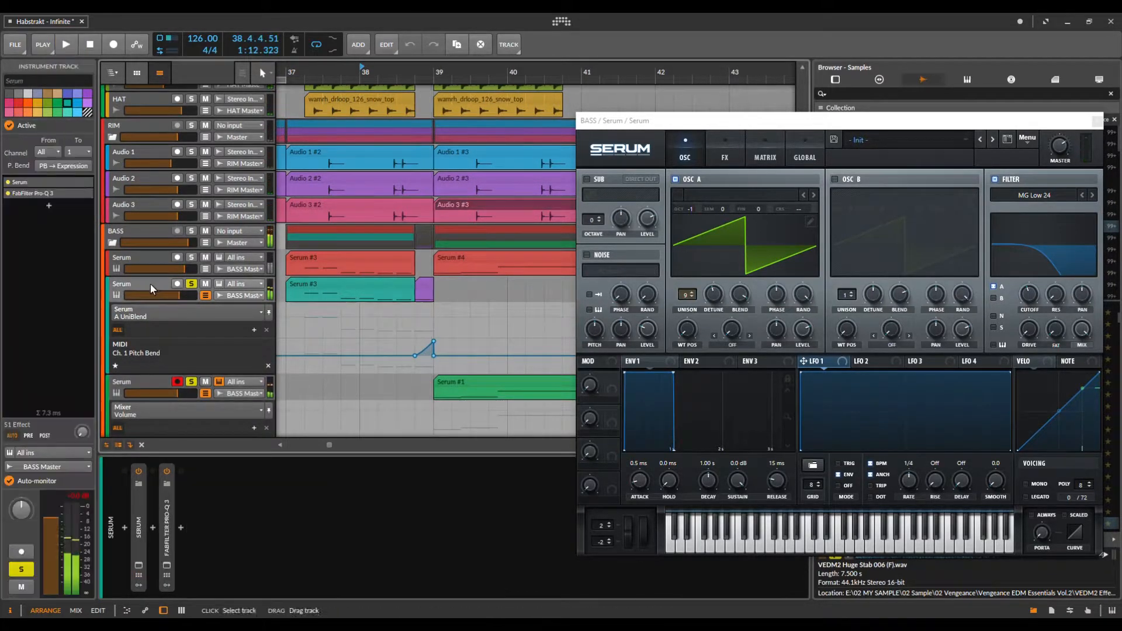
Step: Open the second bass Serum to examine its pitch bend range, and audition the bend leading into bar 39
click(138, 566)
key(space)
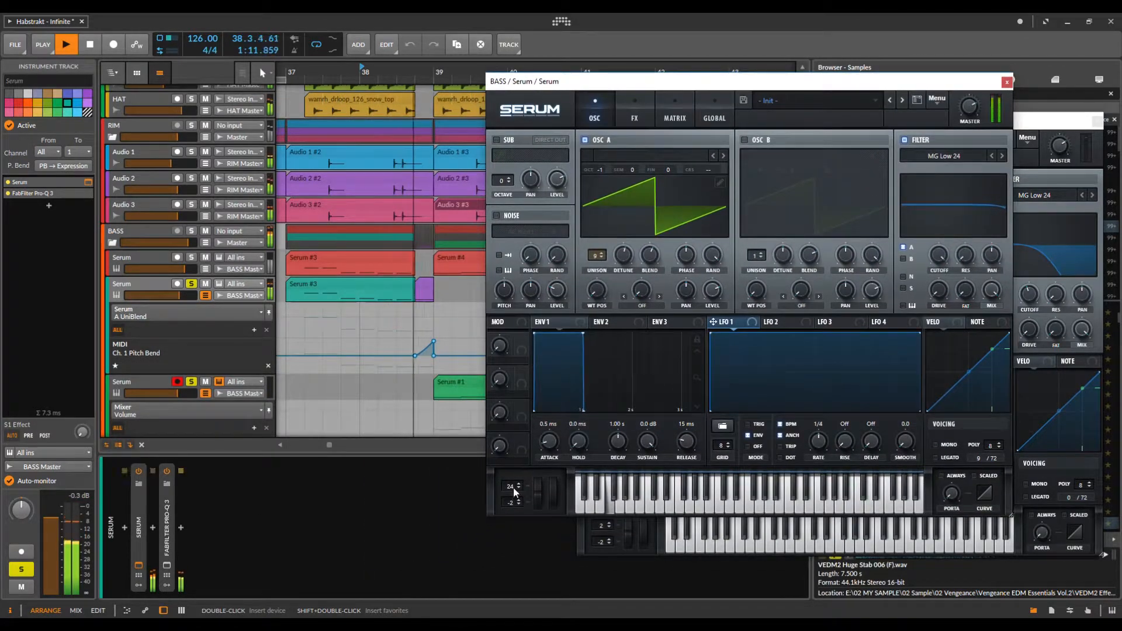
key(space)
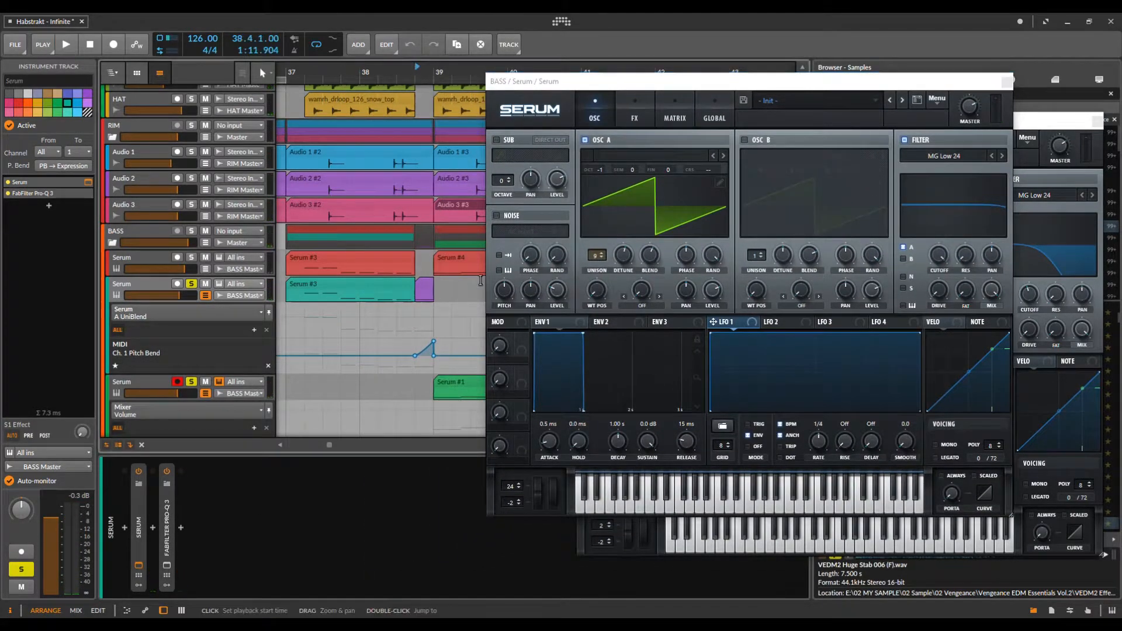
key(space)
key(space)
key(space)
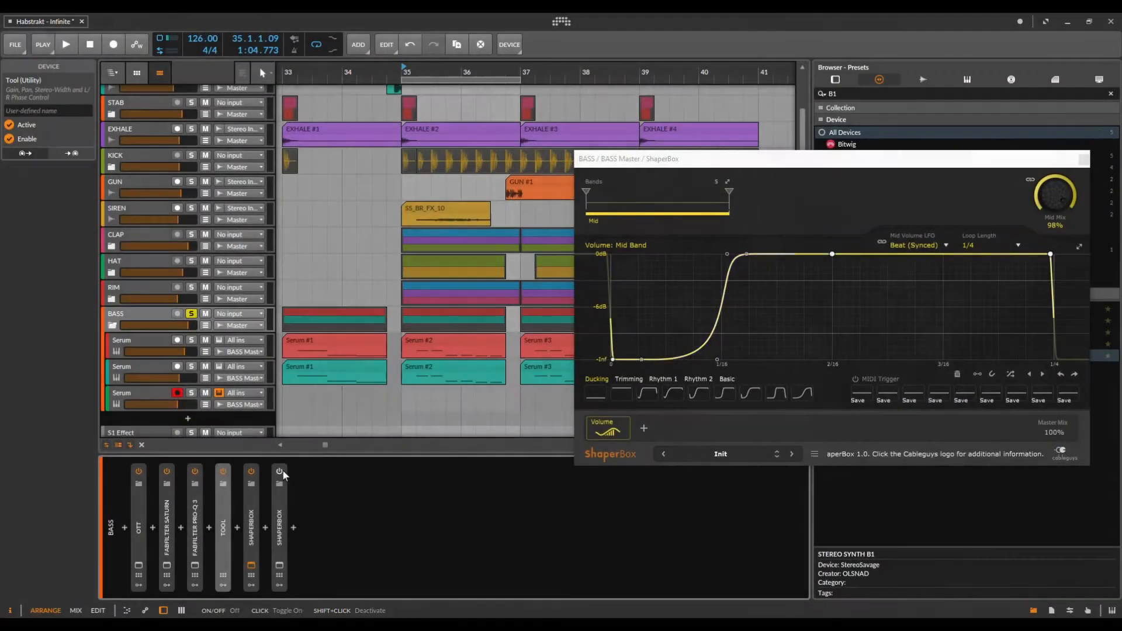
Step: Enable the second ShaperBox on the BASS group, view both ShaperBox volume curves during playback, and close their windows
click(281, 472)
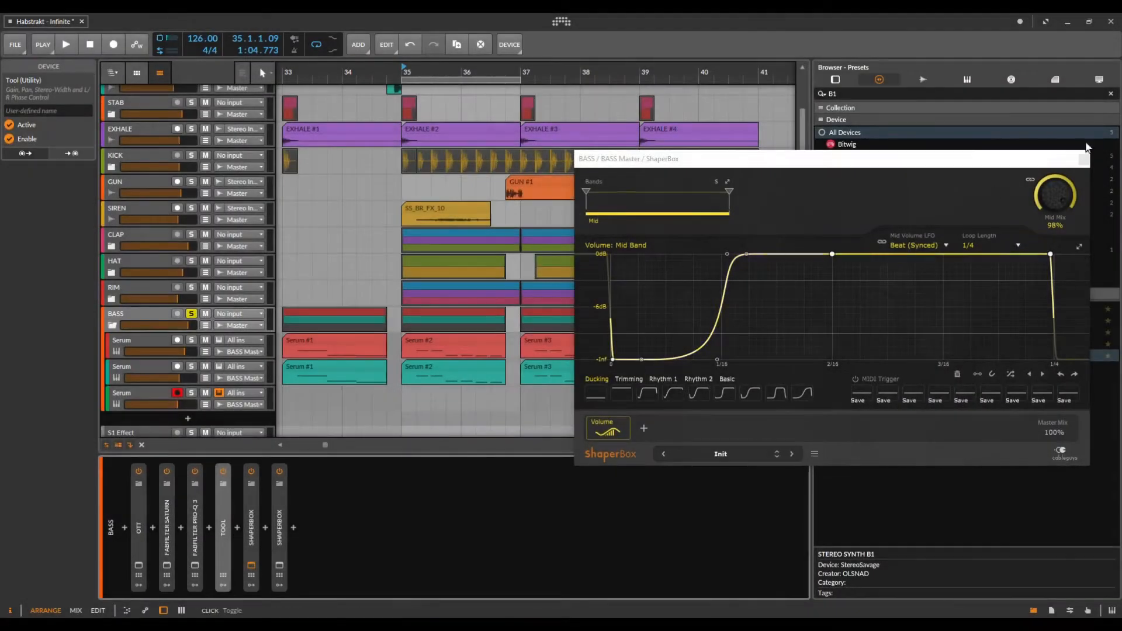
click(1084, 160)
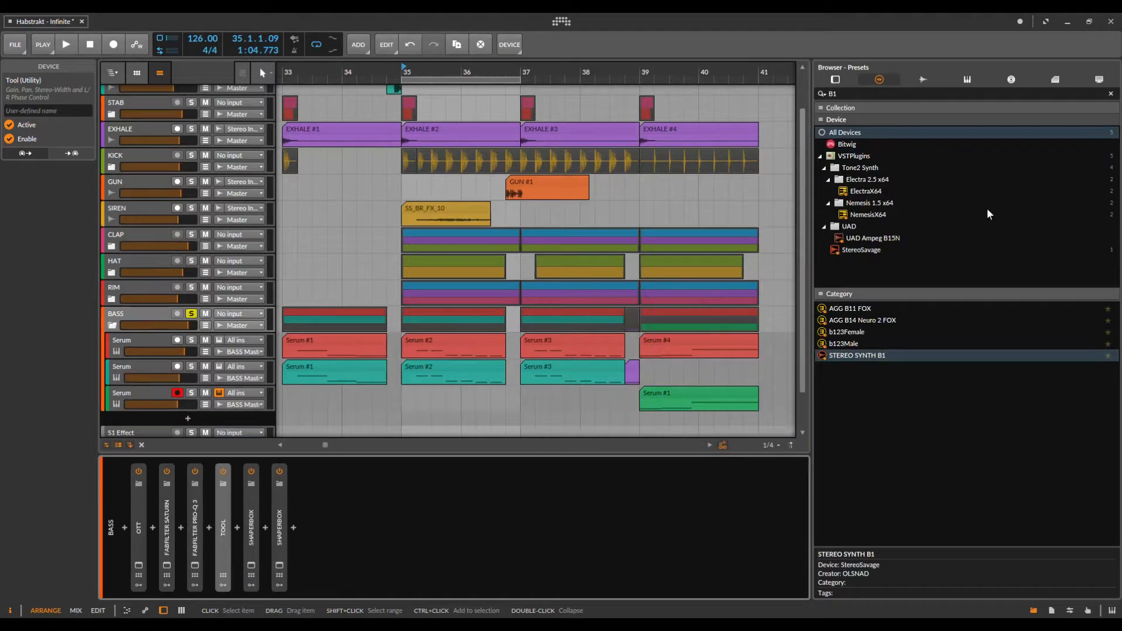
click(279, 571)
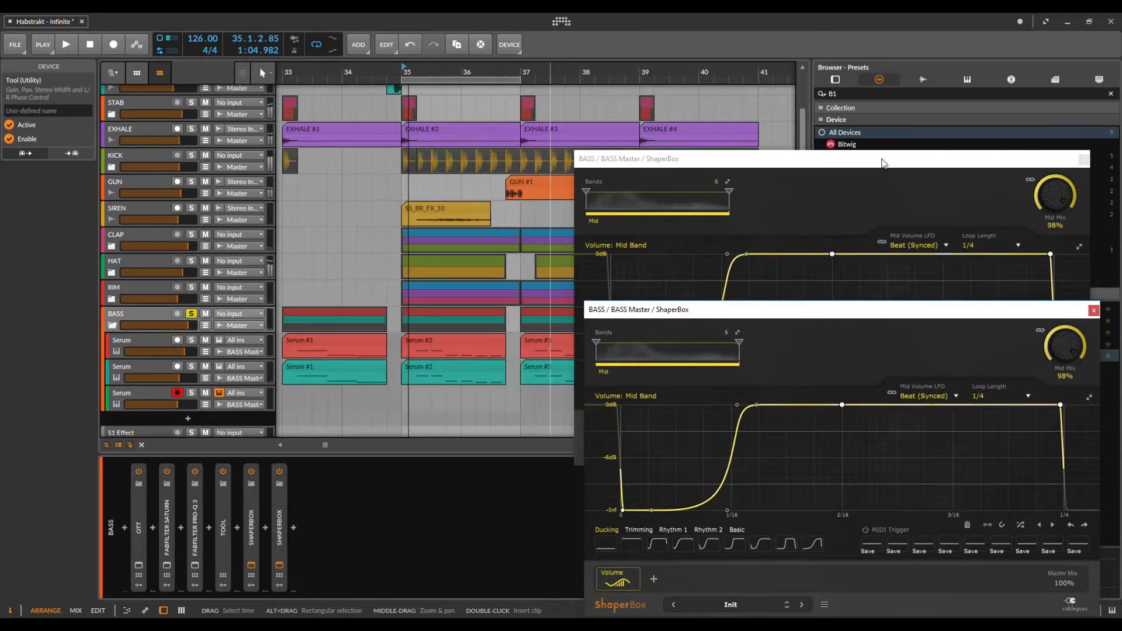
drag(724, 310, 706, 99)
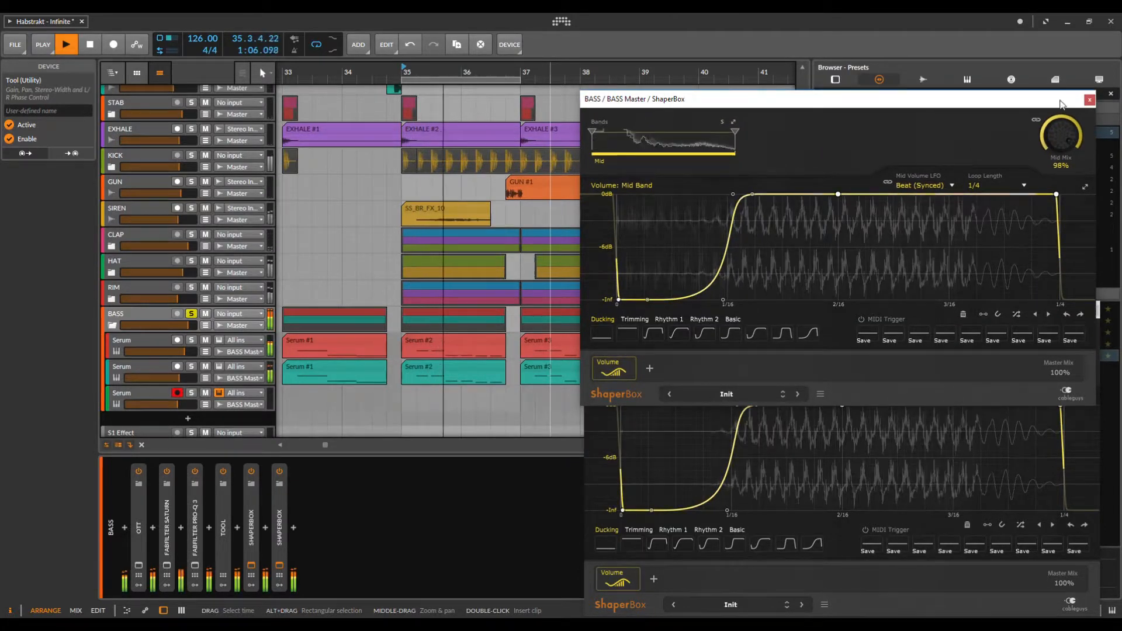
click(1090, 99)
click(1092, 309)
key(space)
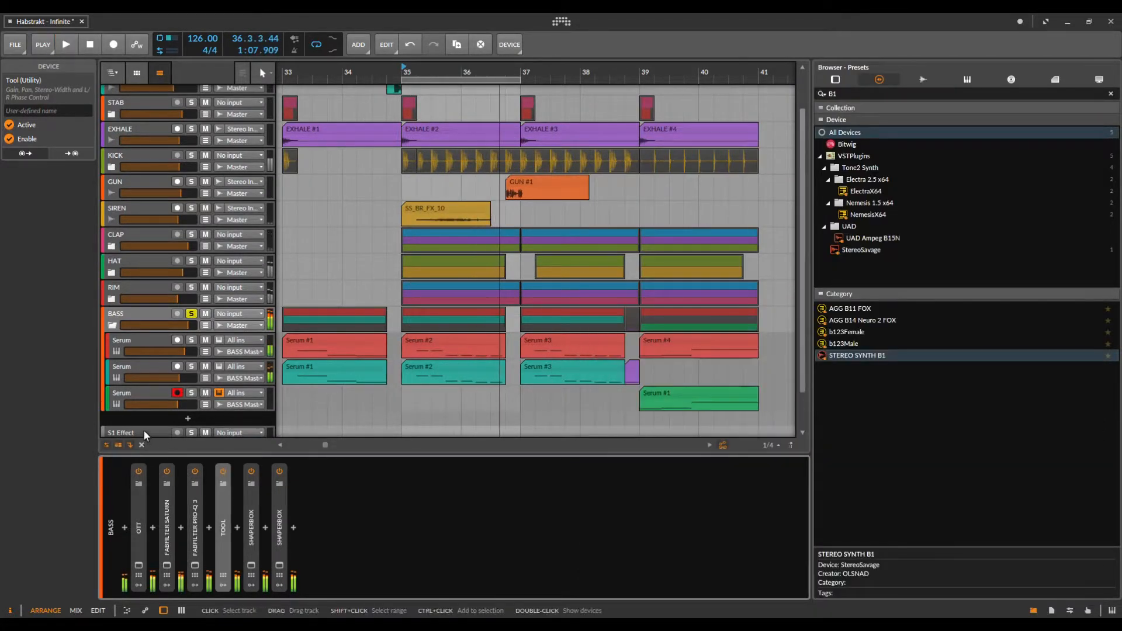
Step: Inspect the BASS group's Tool device and its stereo width, and compare playback with the device off and on
double_click(224, 540)
key(space)
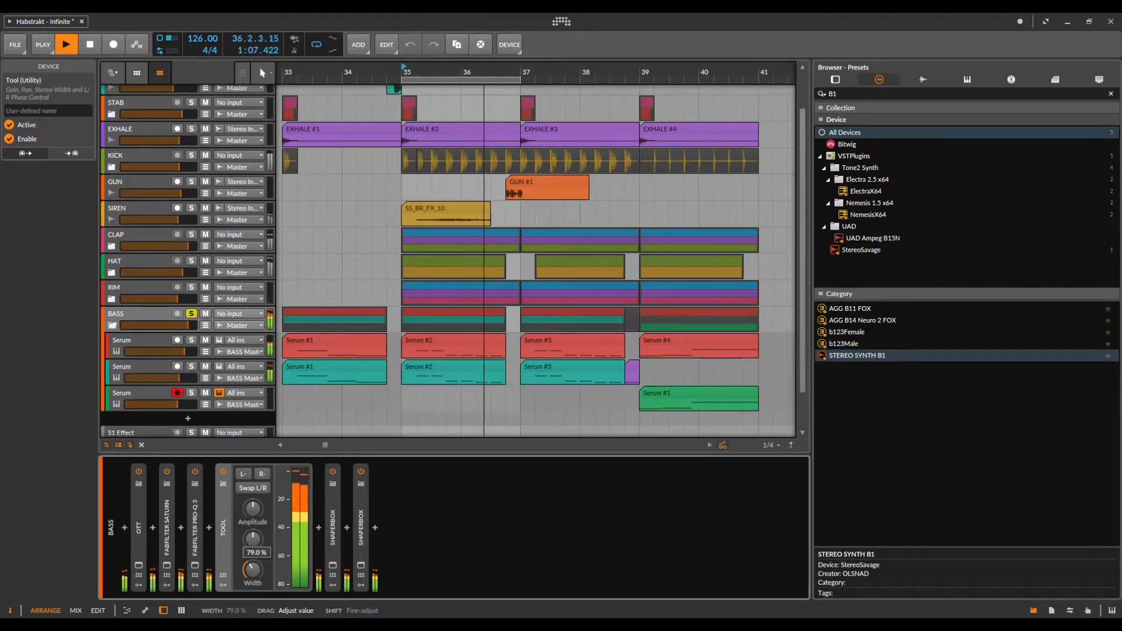
key(space)
click(222, 471)
key(space)
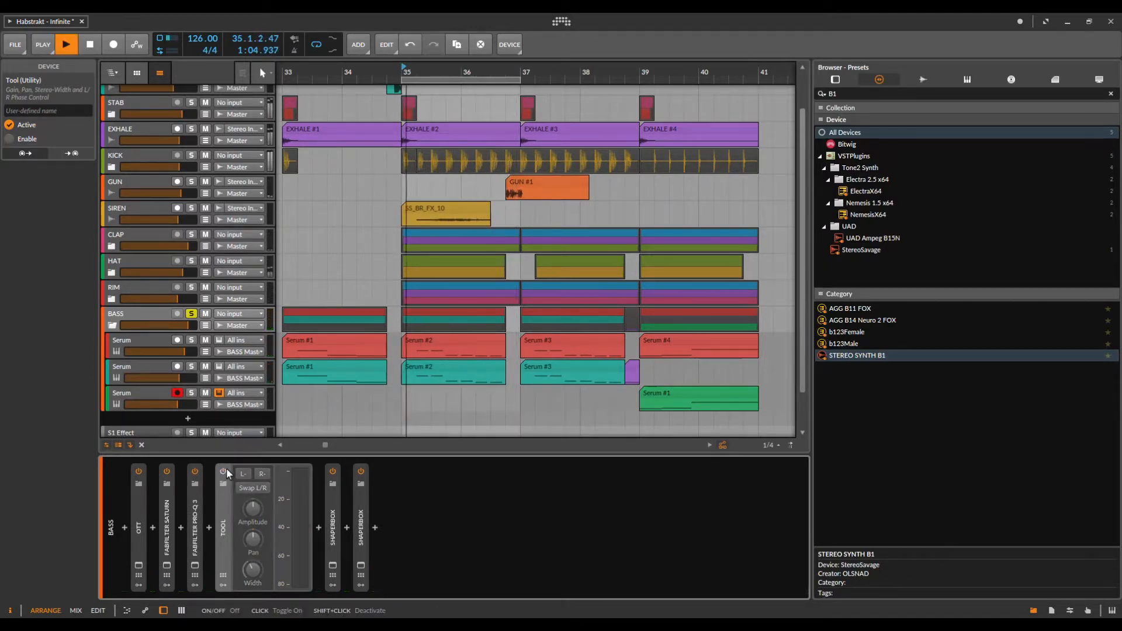
key(space)
click(224, 473)
key(space)
double_click(222, 503)
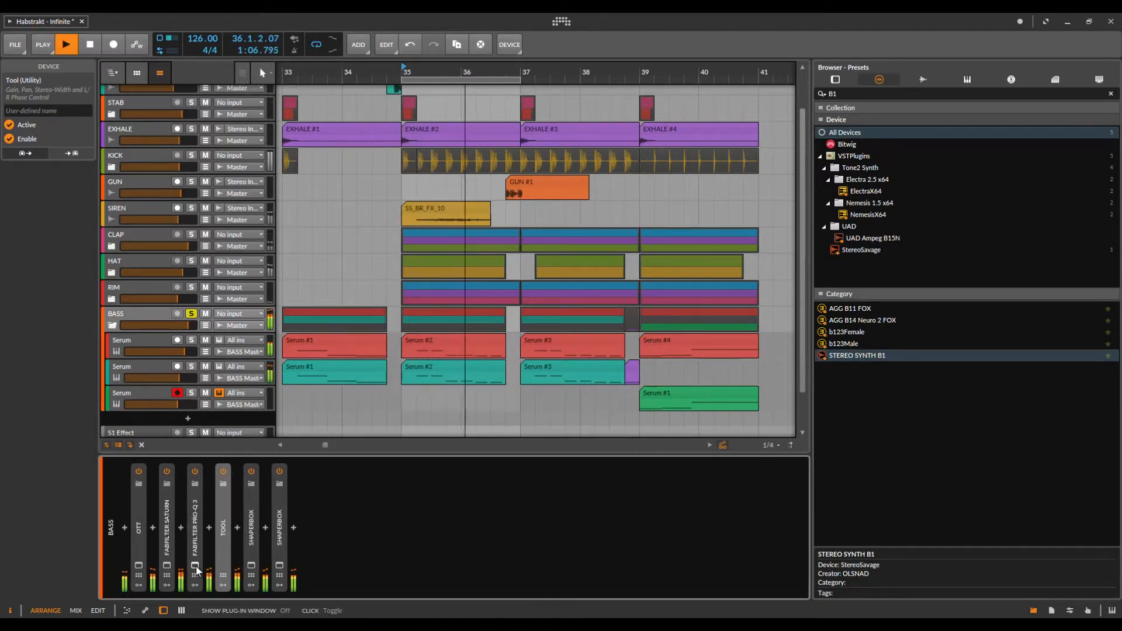
Step: Open the BASS group's FabFilter Pro-Q 3 and compare the bass with the EQ off and on, leaving it enabled
click(194, 566)
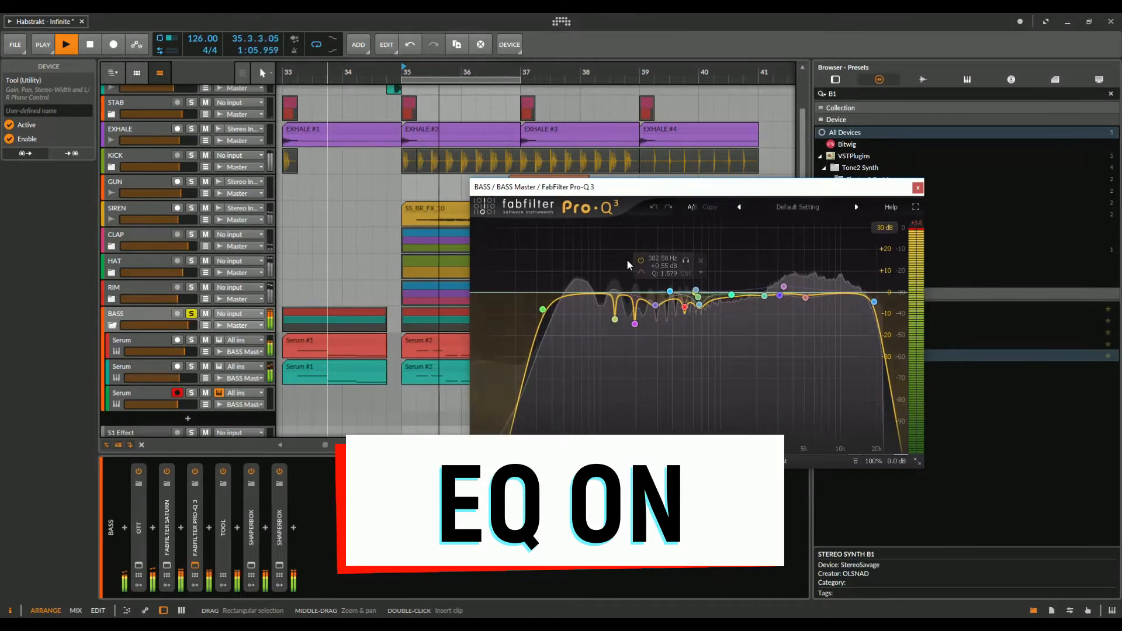
click(195, 471)
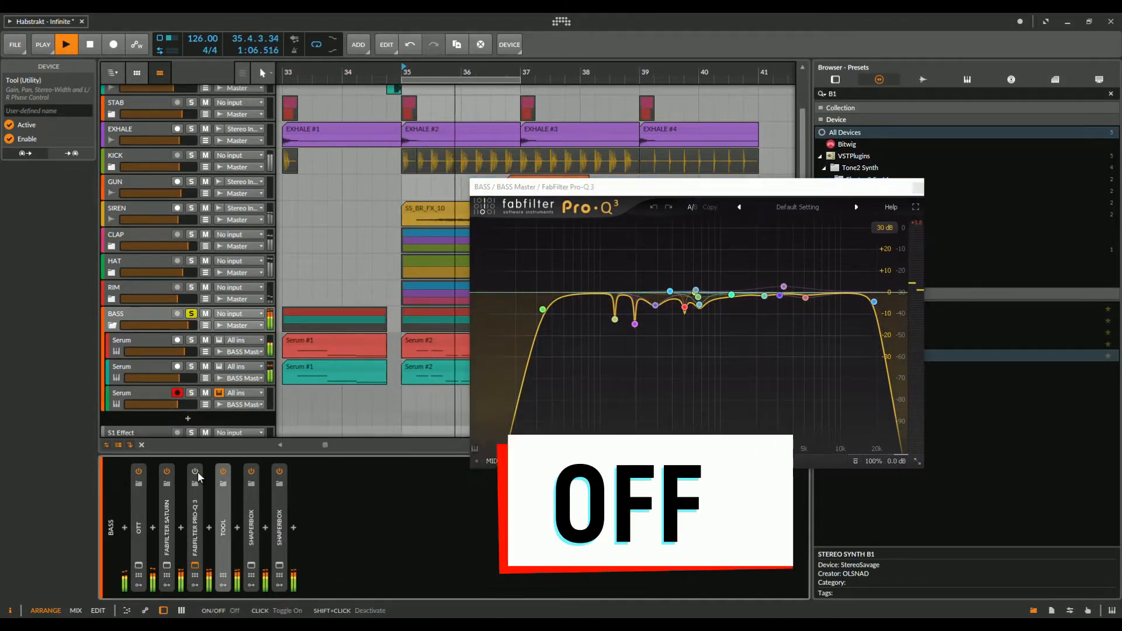
click(196, 471)
click(196, 471)
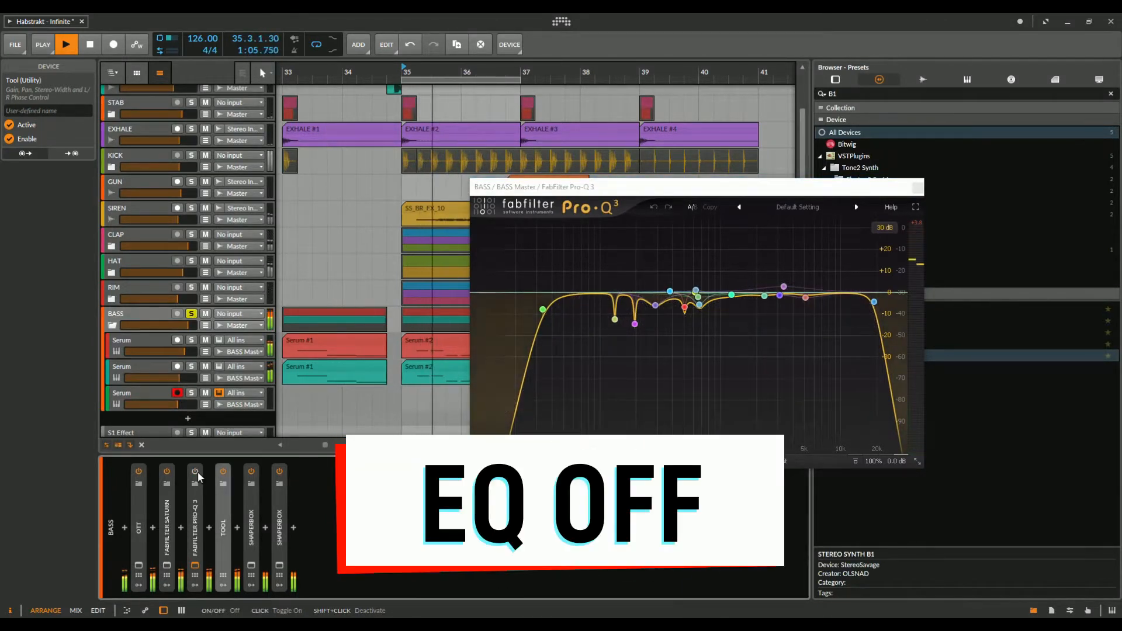
key(space)
click(197, 472)
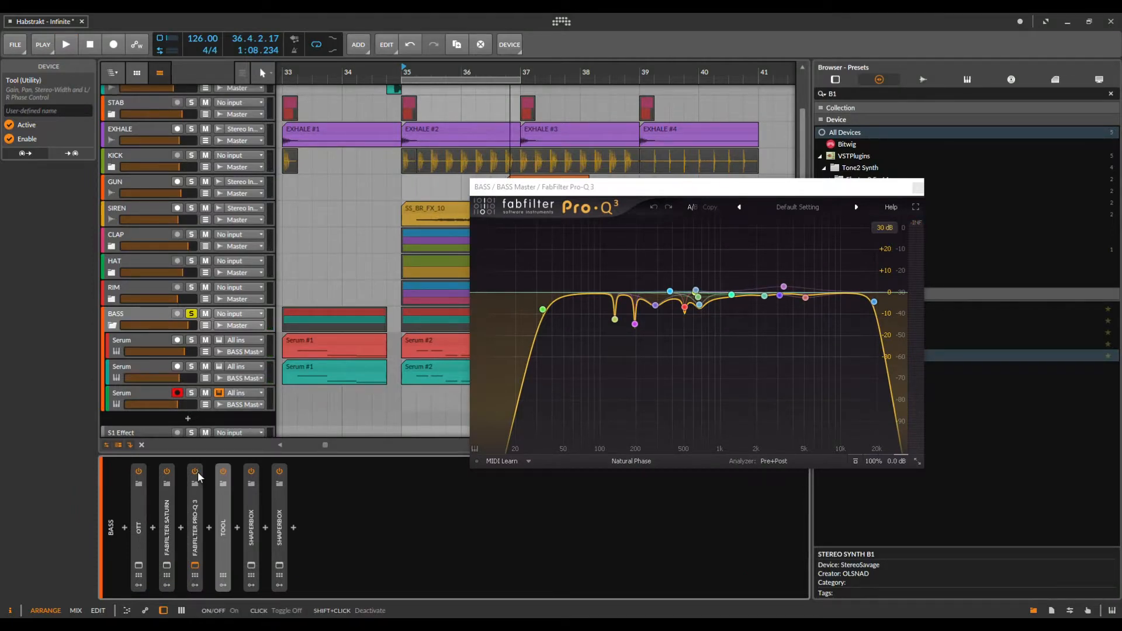
Step: Close the EQ window and show the BASS group's FabFilter Saturn settings while playing the bass from bar 35
click(167, 565)
click(918, 188)
key(space)
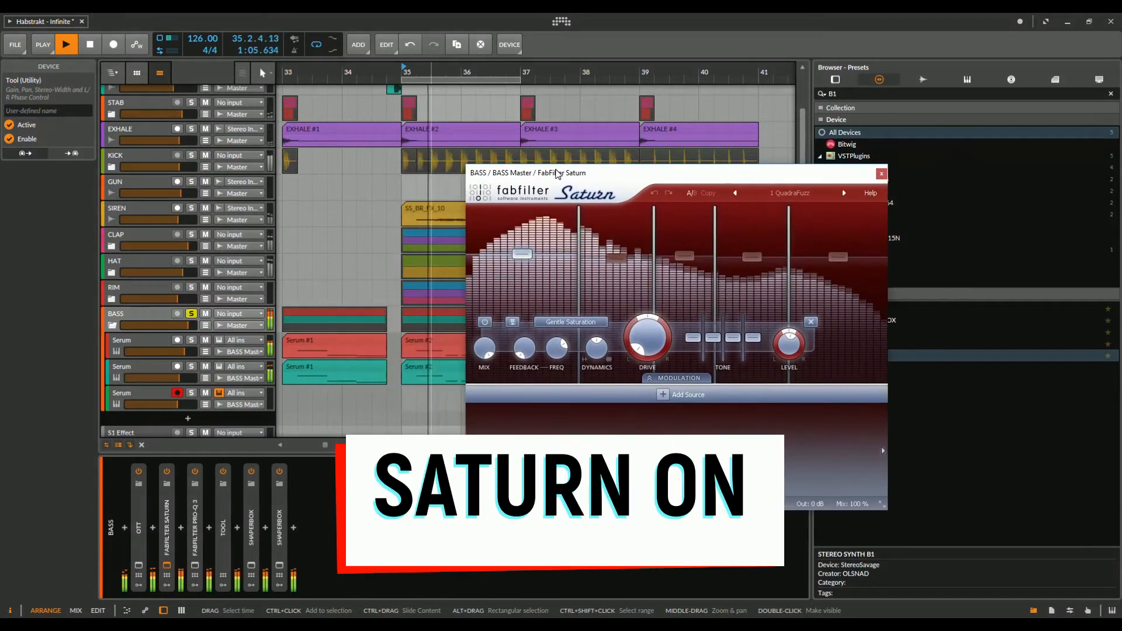
drag(450, 155, 508, 166)
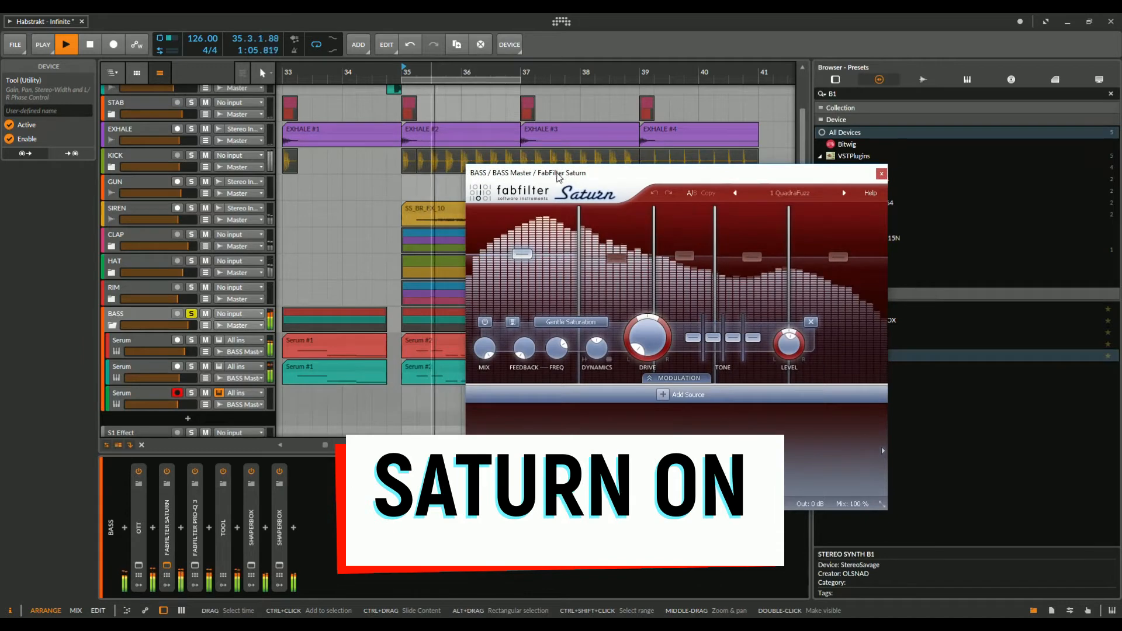
key(space)
Step: Open the BASS group's OTT compressor and compare the sound with it off and on
click(139, 565)
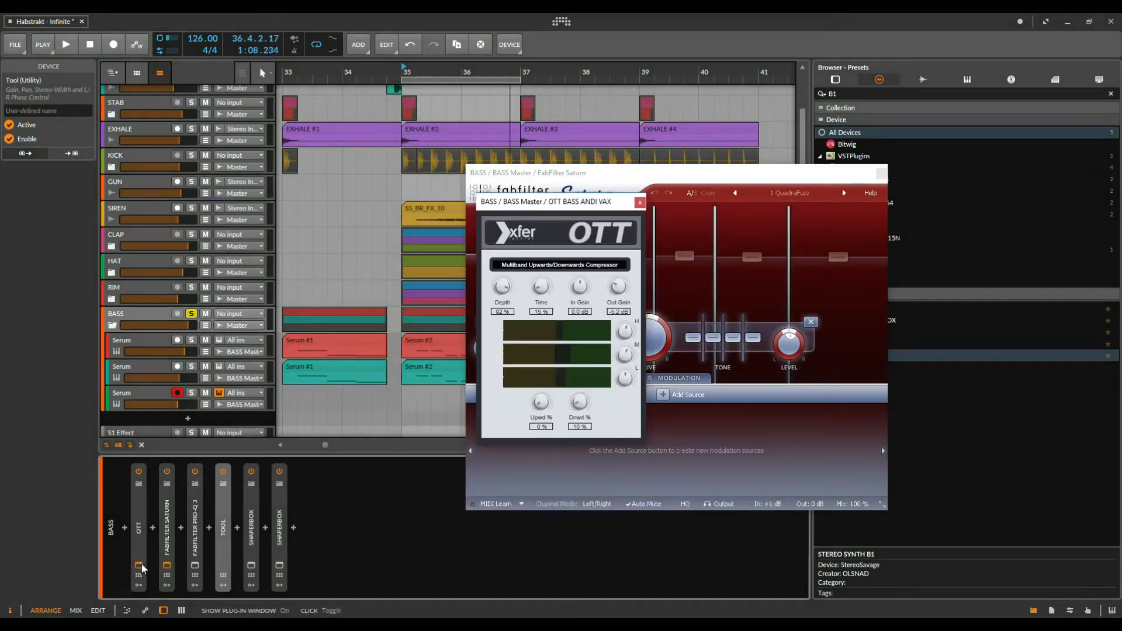
click(141, 471)
click(142, 471)
Step: Compare the BASS group fully dry and fully wet by toggling OTT, Saturn, Pro-Q 3 and Tool during playback
click(142, 471)
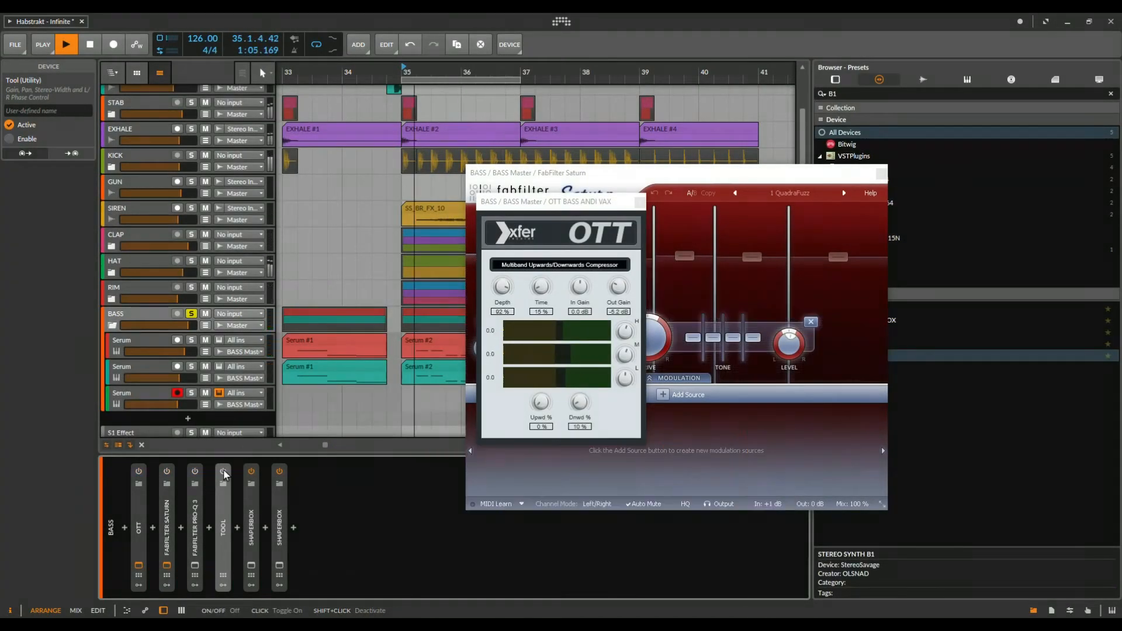
click(224, 471)
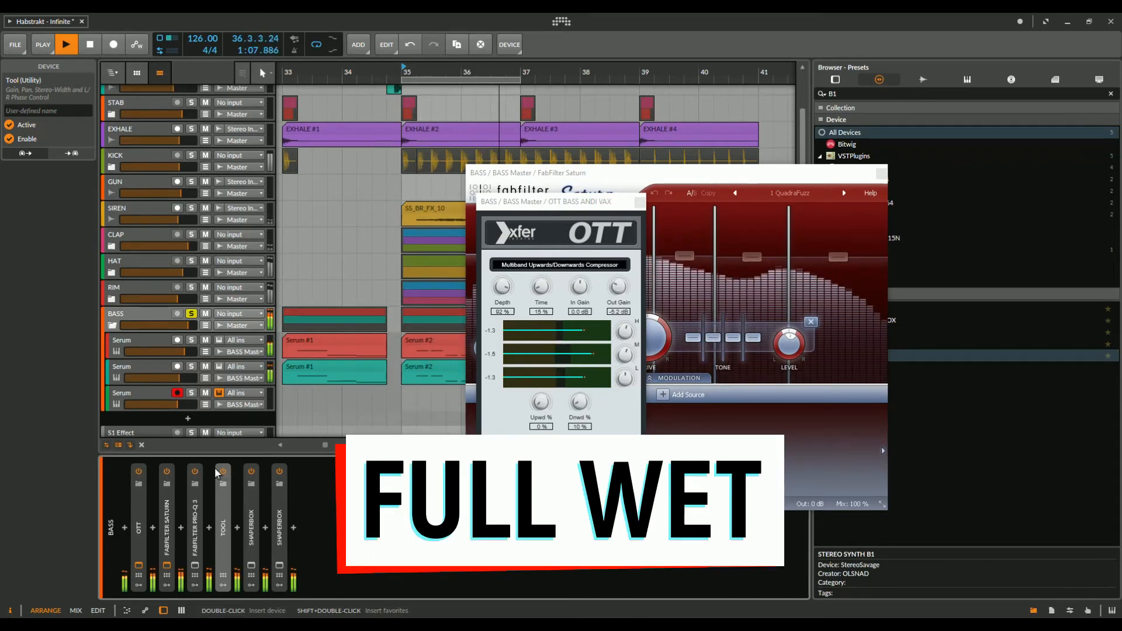
click(223, 471)
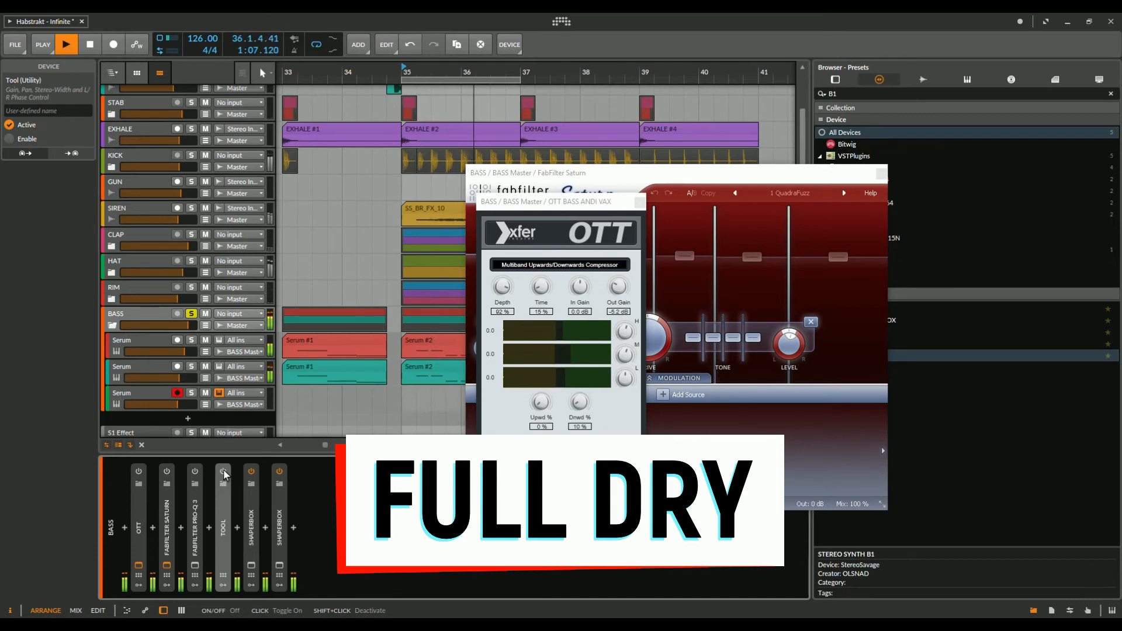